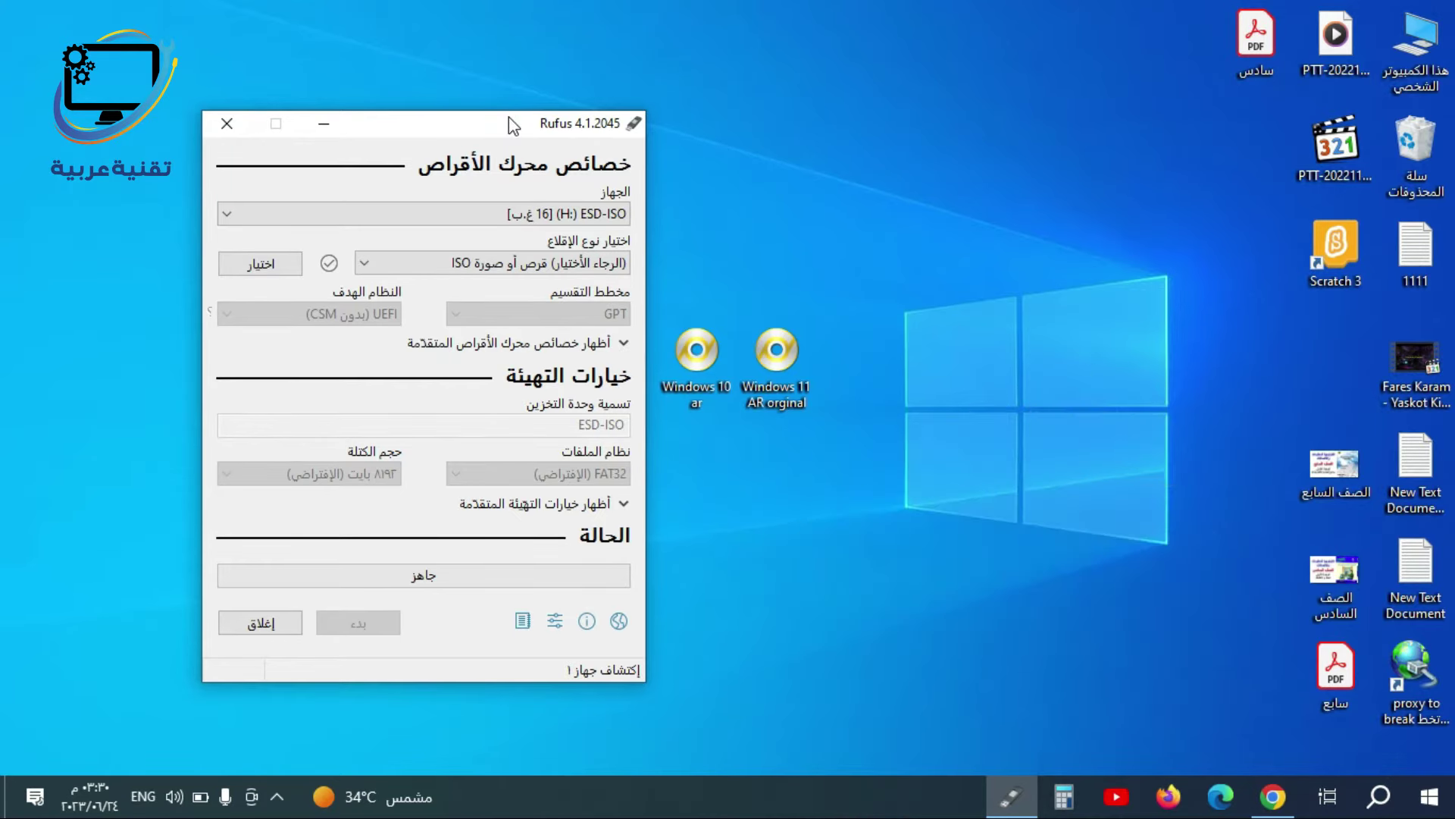
- Switch to Chrome, open the Rufus website from the Google results for "rufus", and look through the page
click(1274, 796)
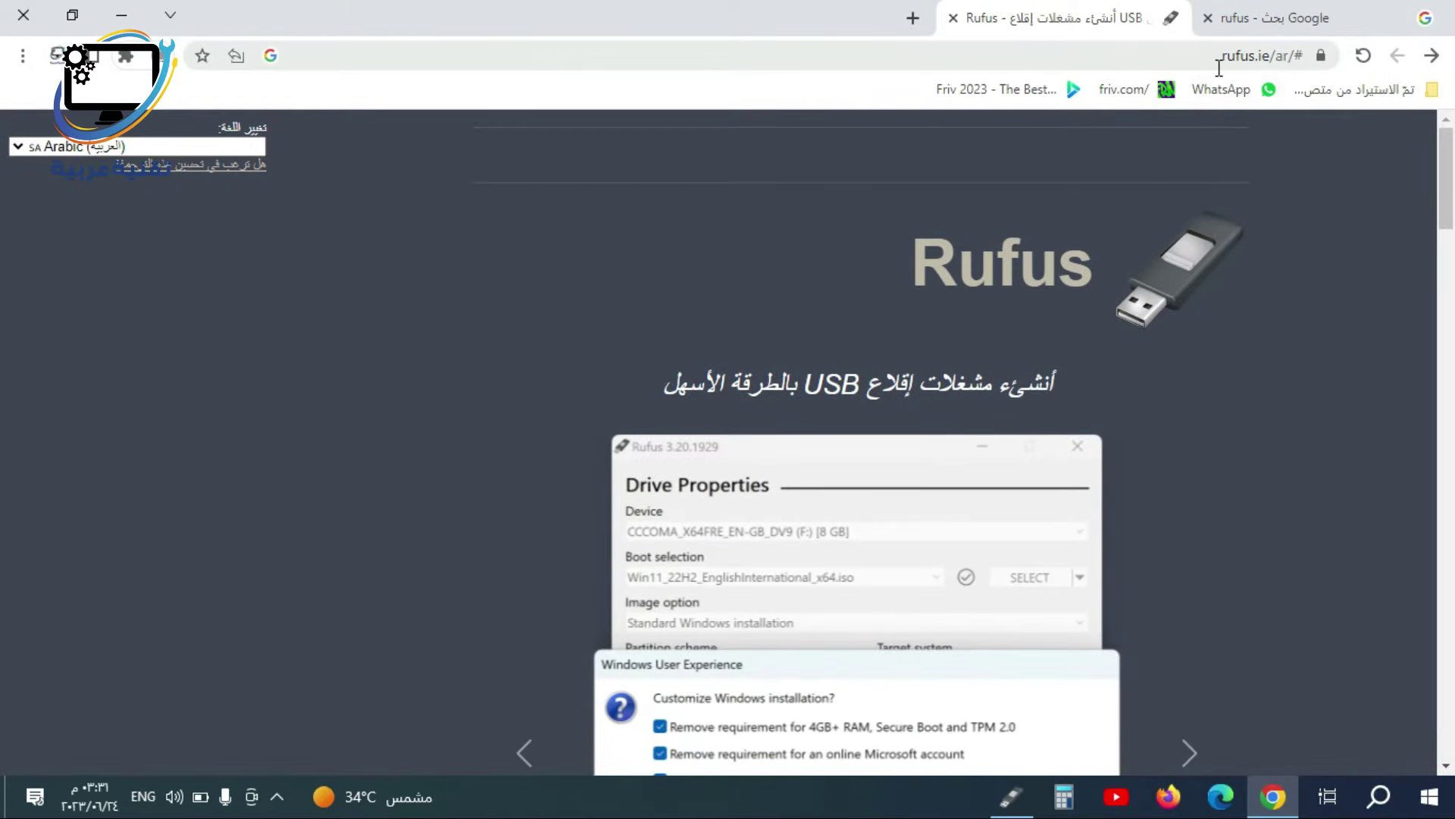
click(1265, 18)
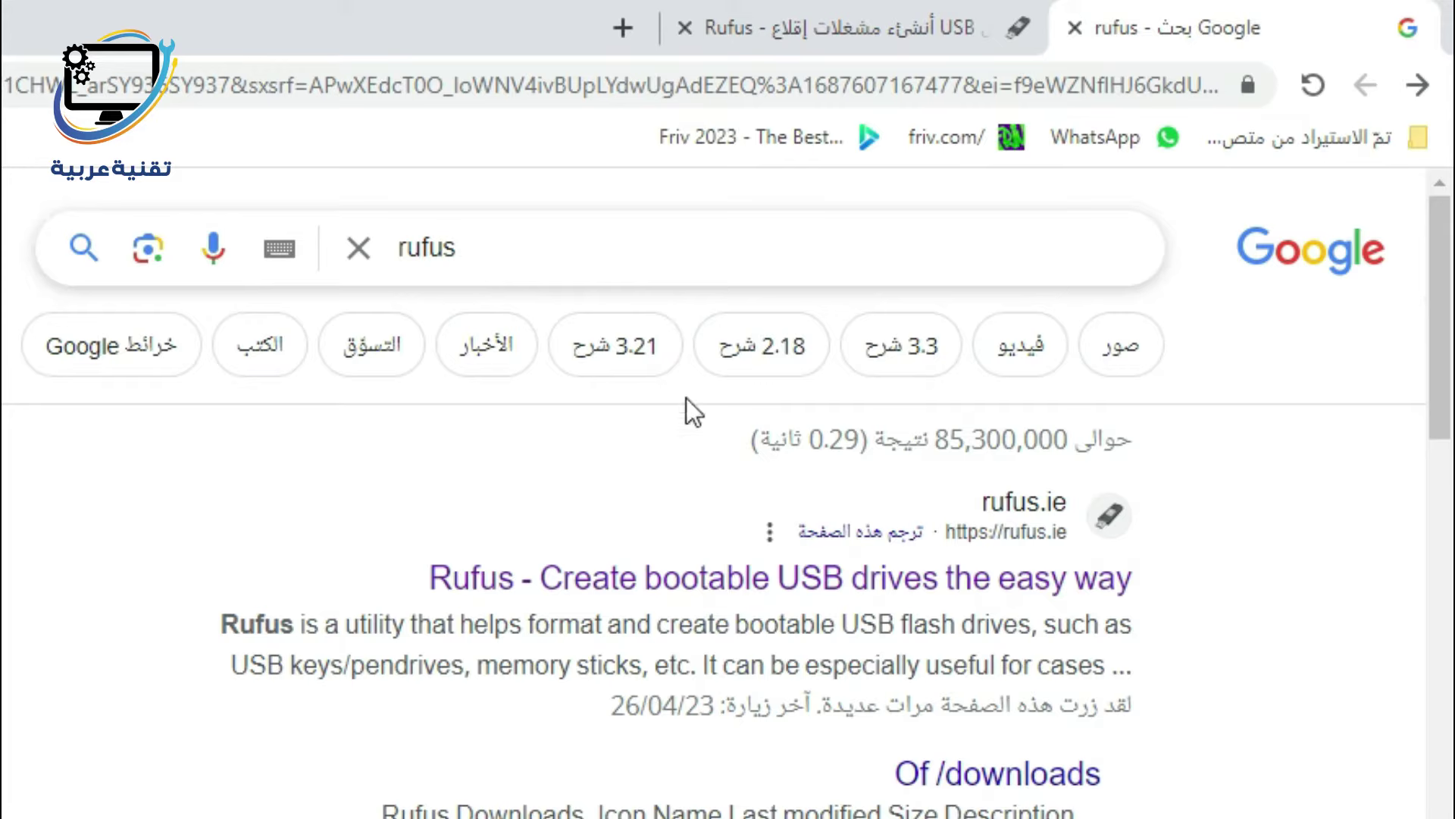
click(713, 582)
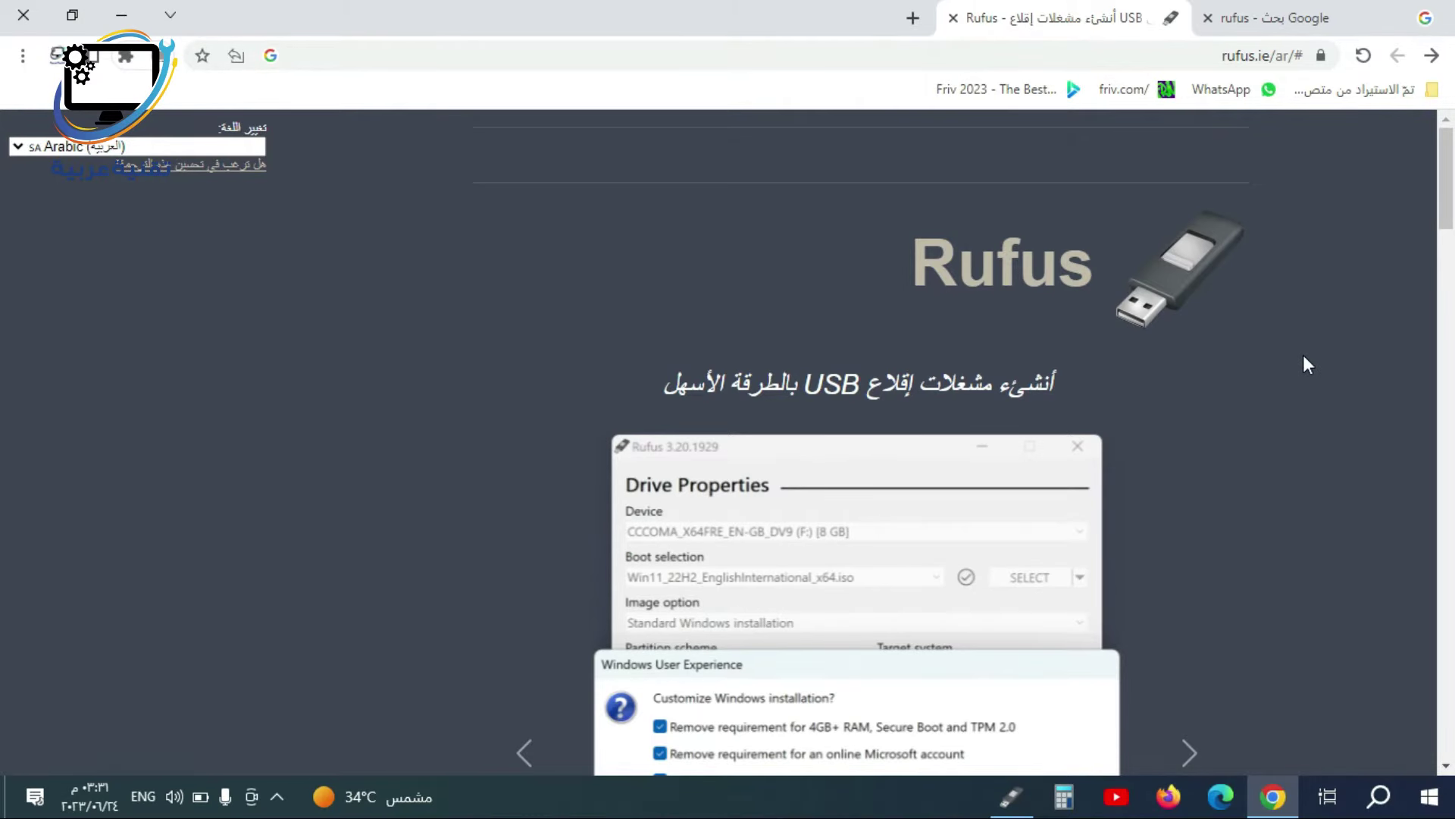
scroll(1303, 356, down, 15)
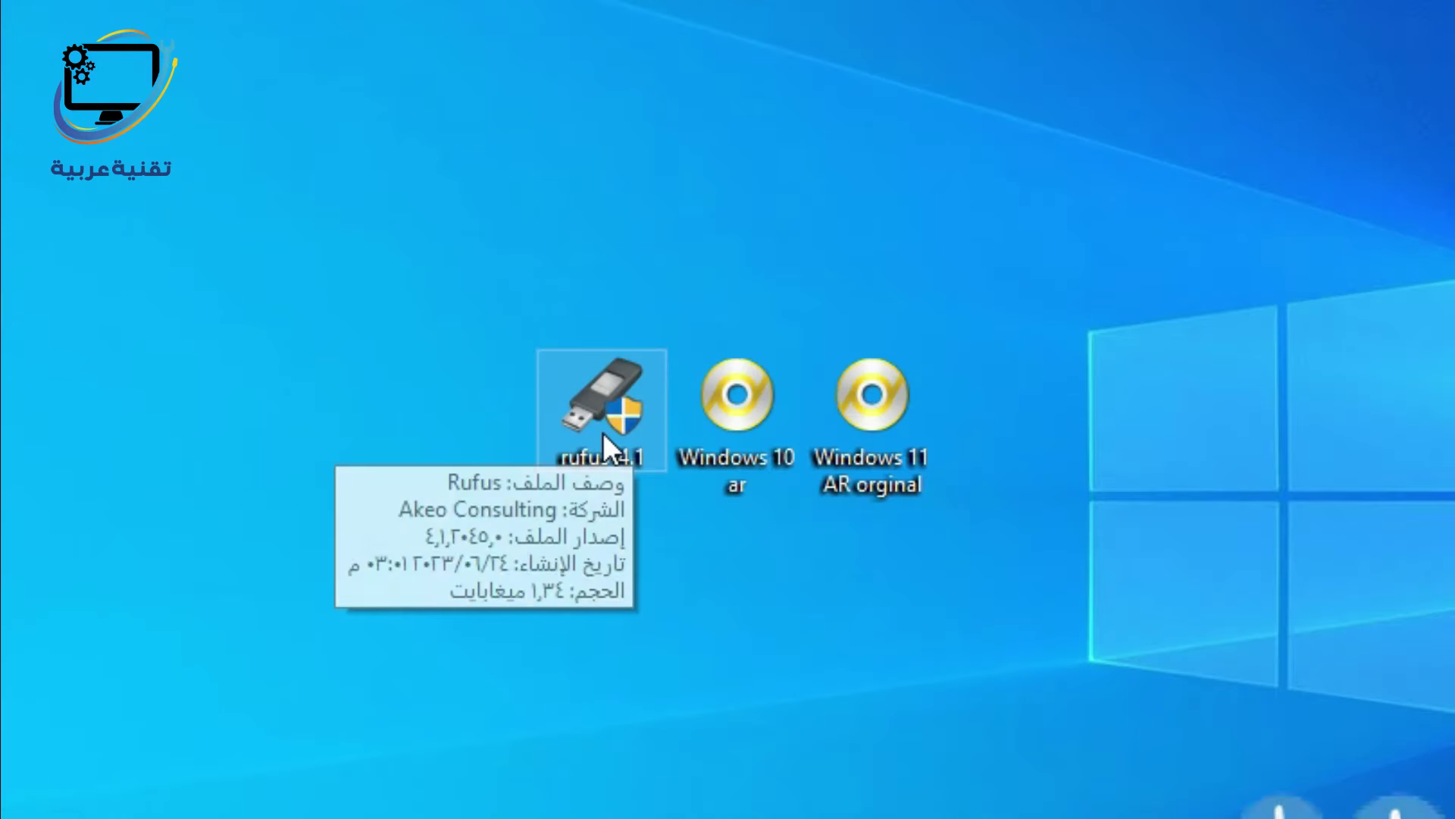
- In Rufus, choose ESD-ISO (H:) [16 GB] as the device and the disk or ISO image option as the boot type
mouse_move(596, 417)
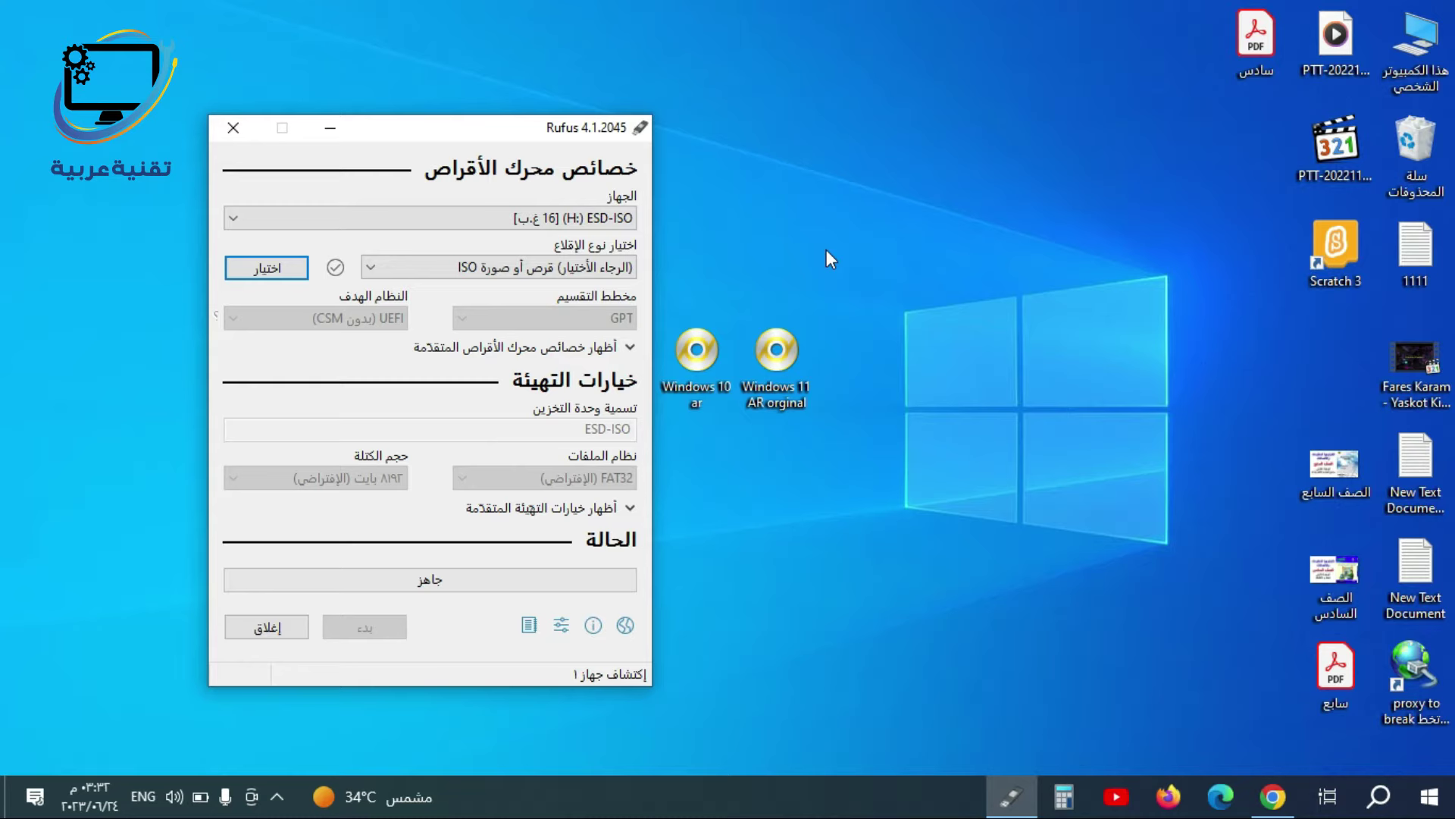
click(742, 250)
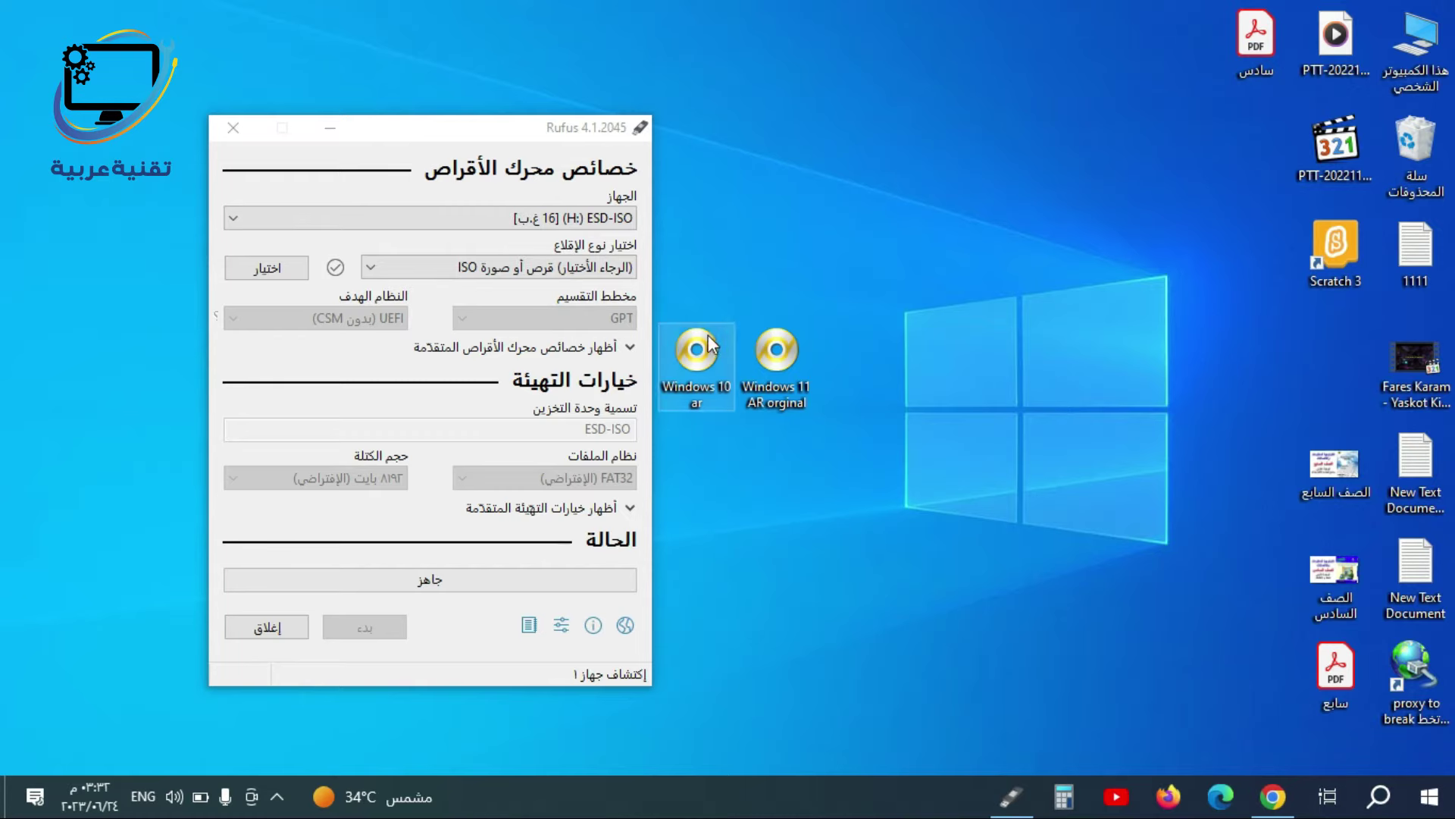
click(801, 358)
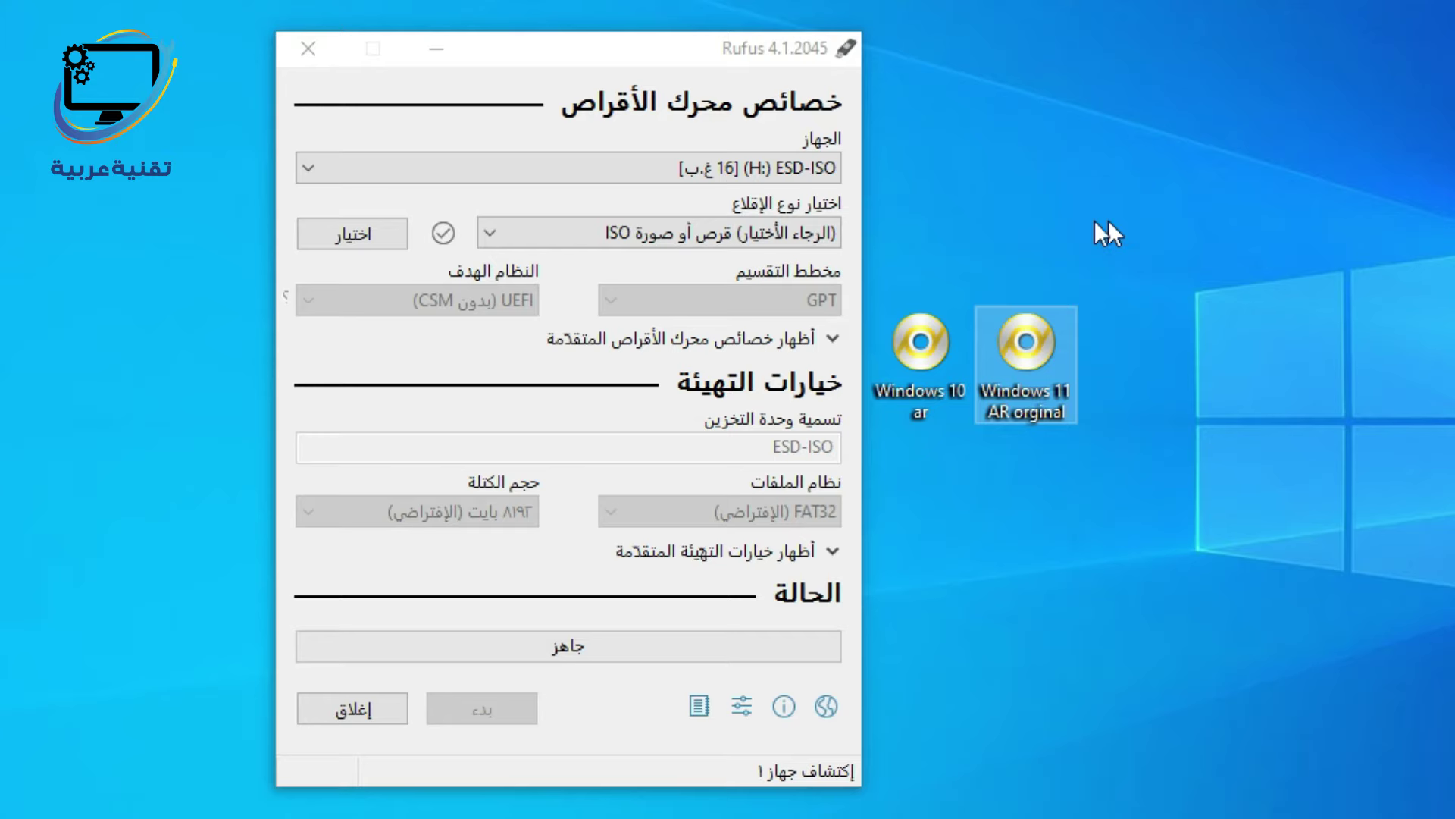
click(614, 162)
click(615, 161)
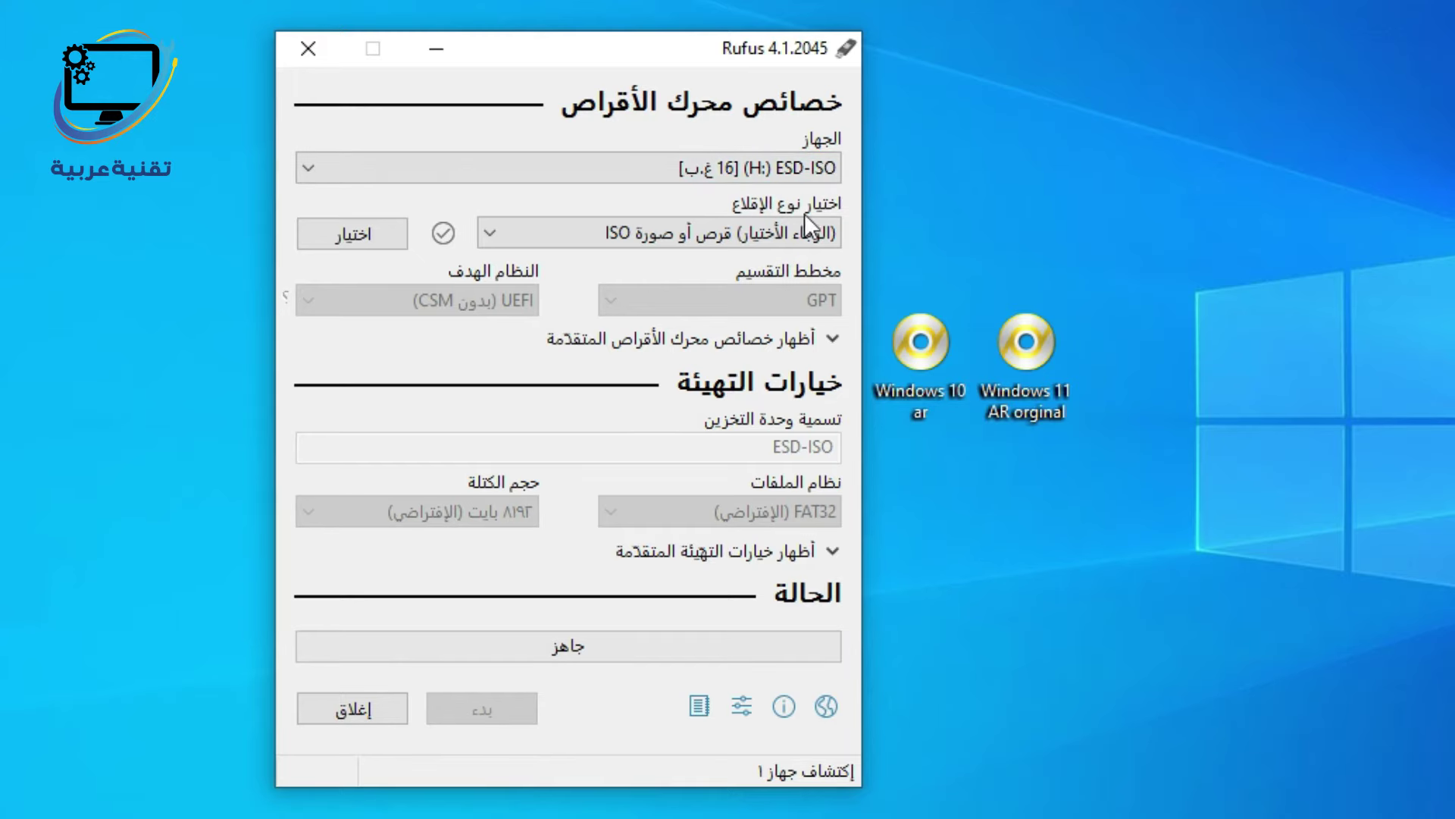
click(526, 236)
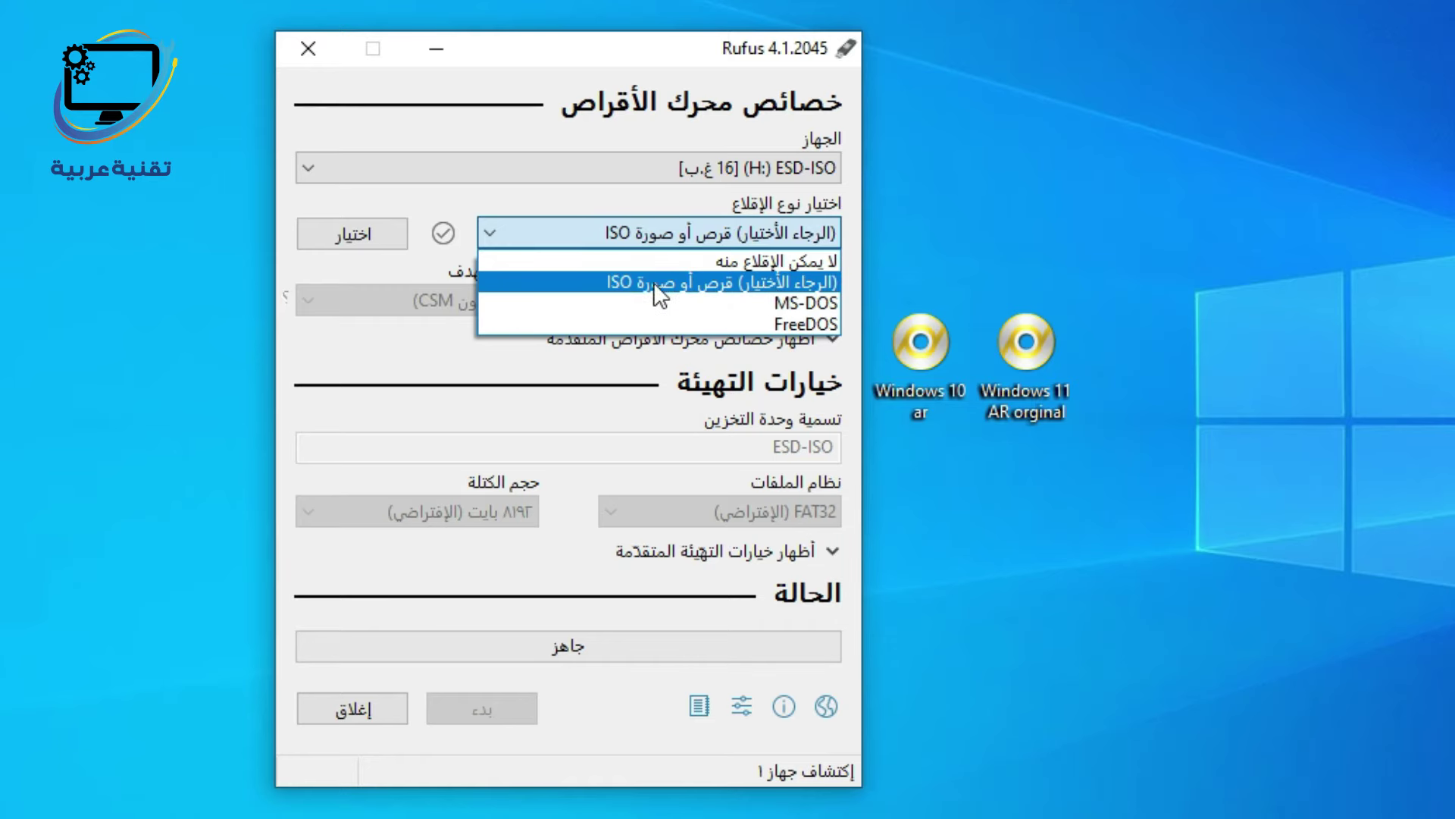
click(629, 282)
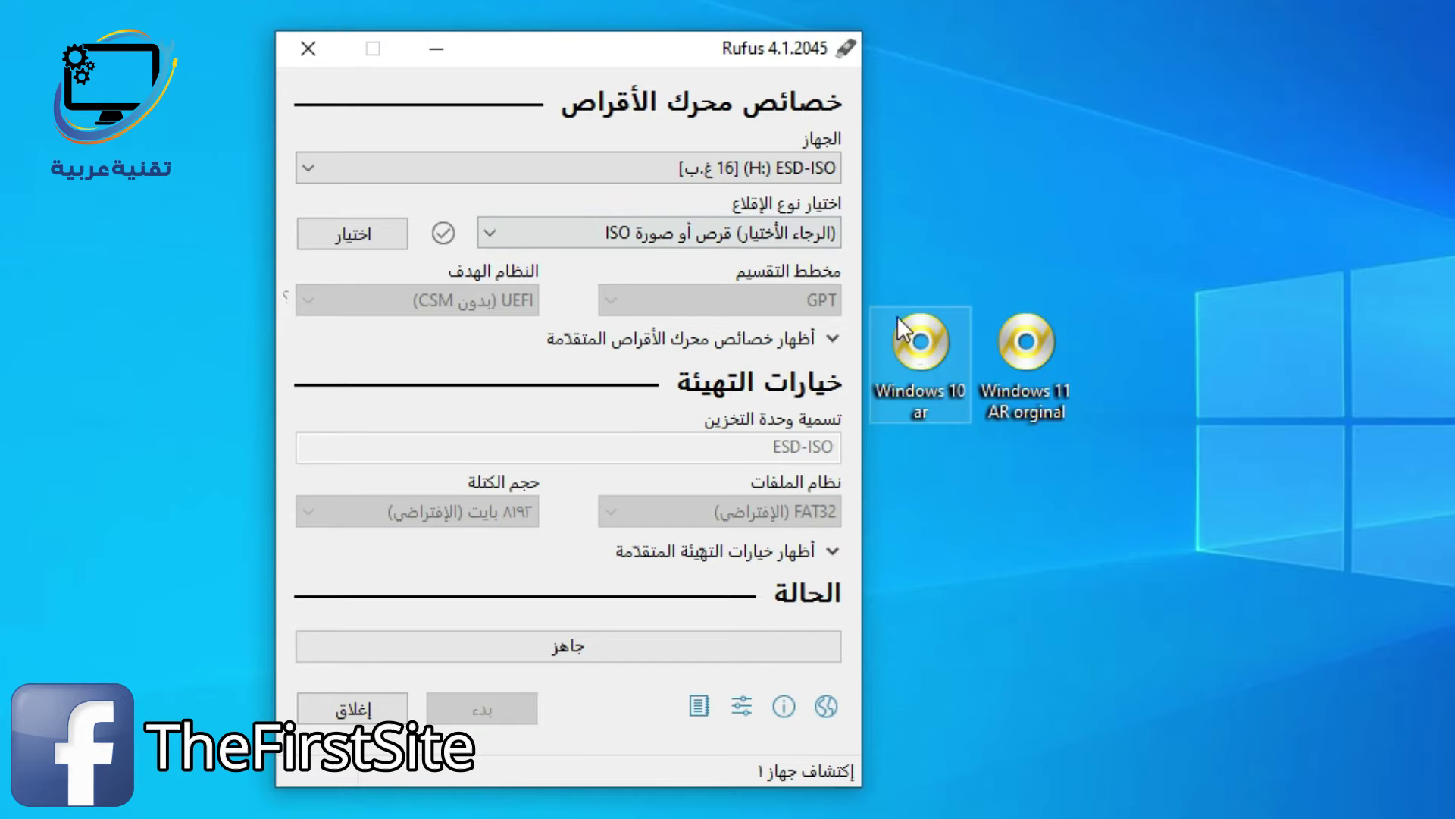
- Load Windows 10 ar.iso from the desktop as the boot image and choose the standard Windows installation
click(319, 242)
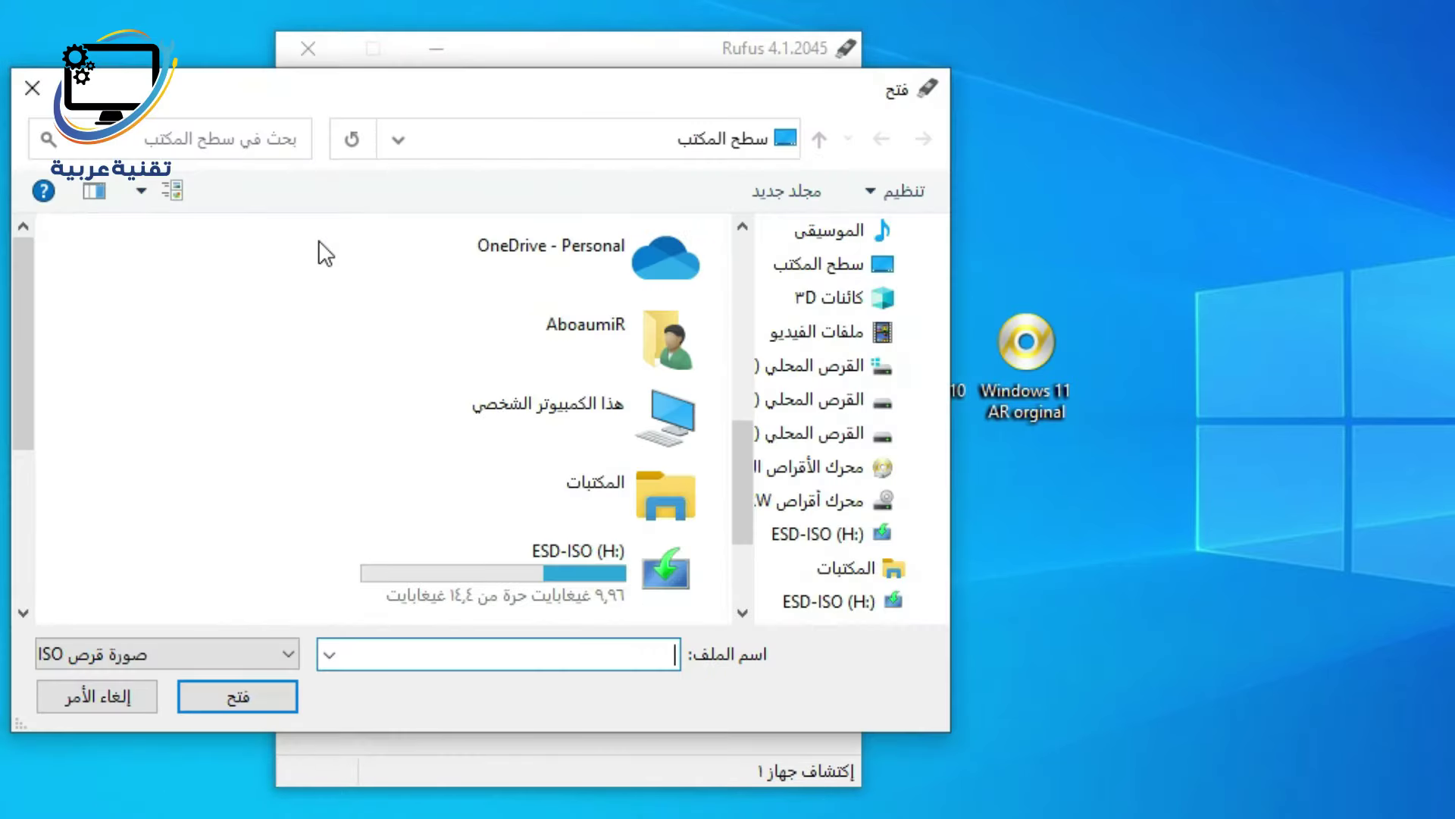
drag(30, 283, 17, 486)
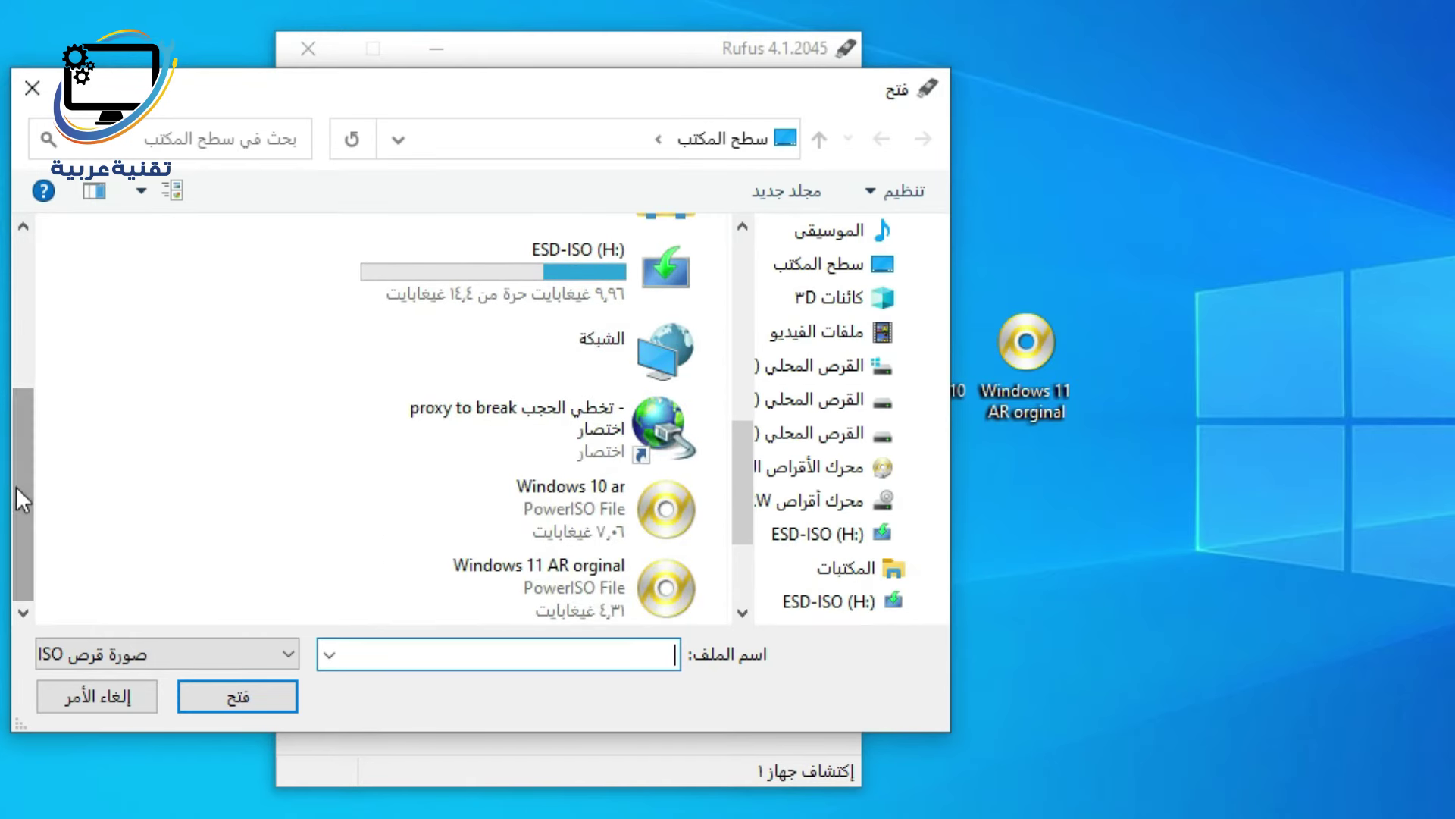
double_click(575, 507)
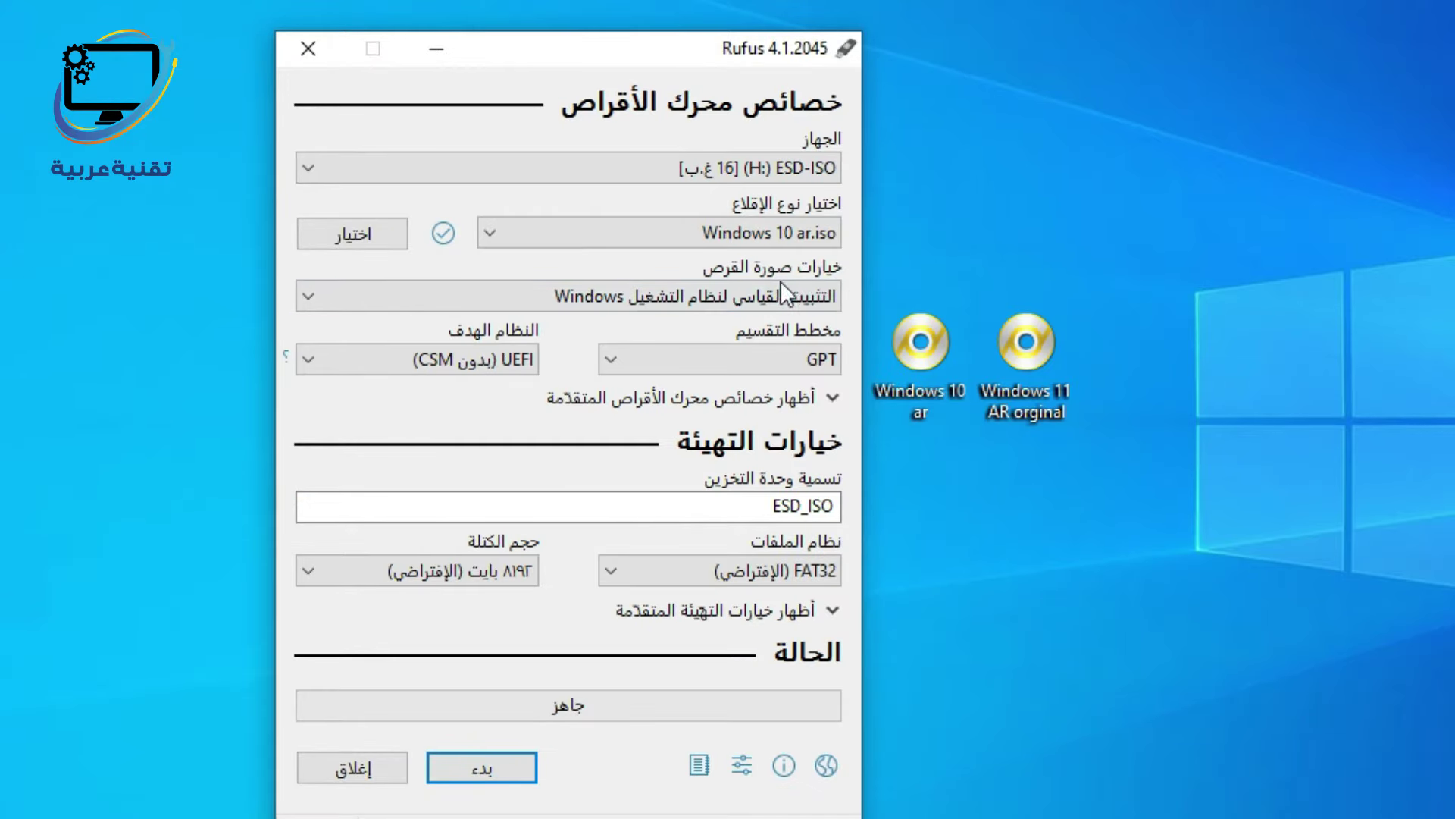
click(427, 288)
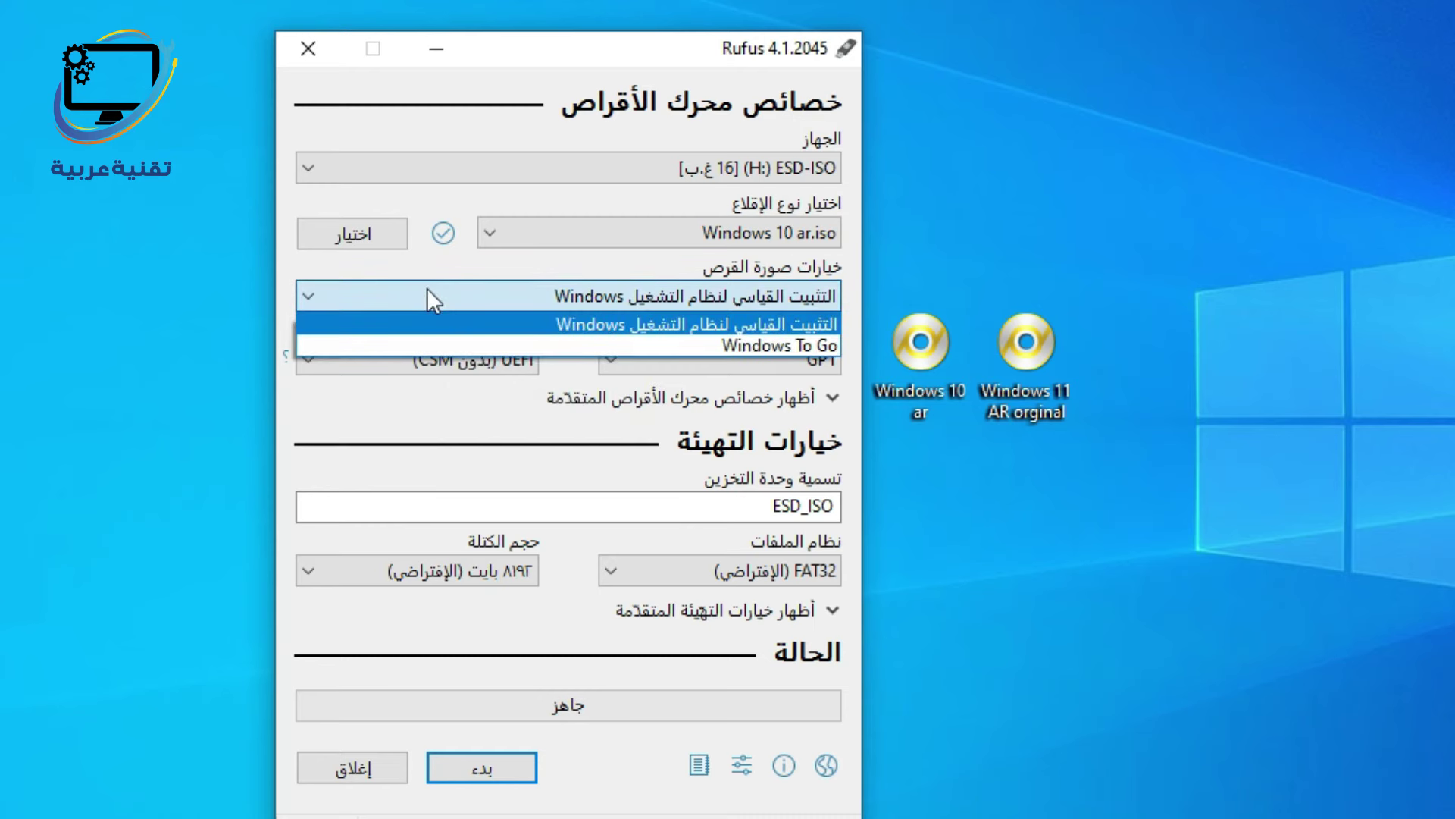
click(674, 322)
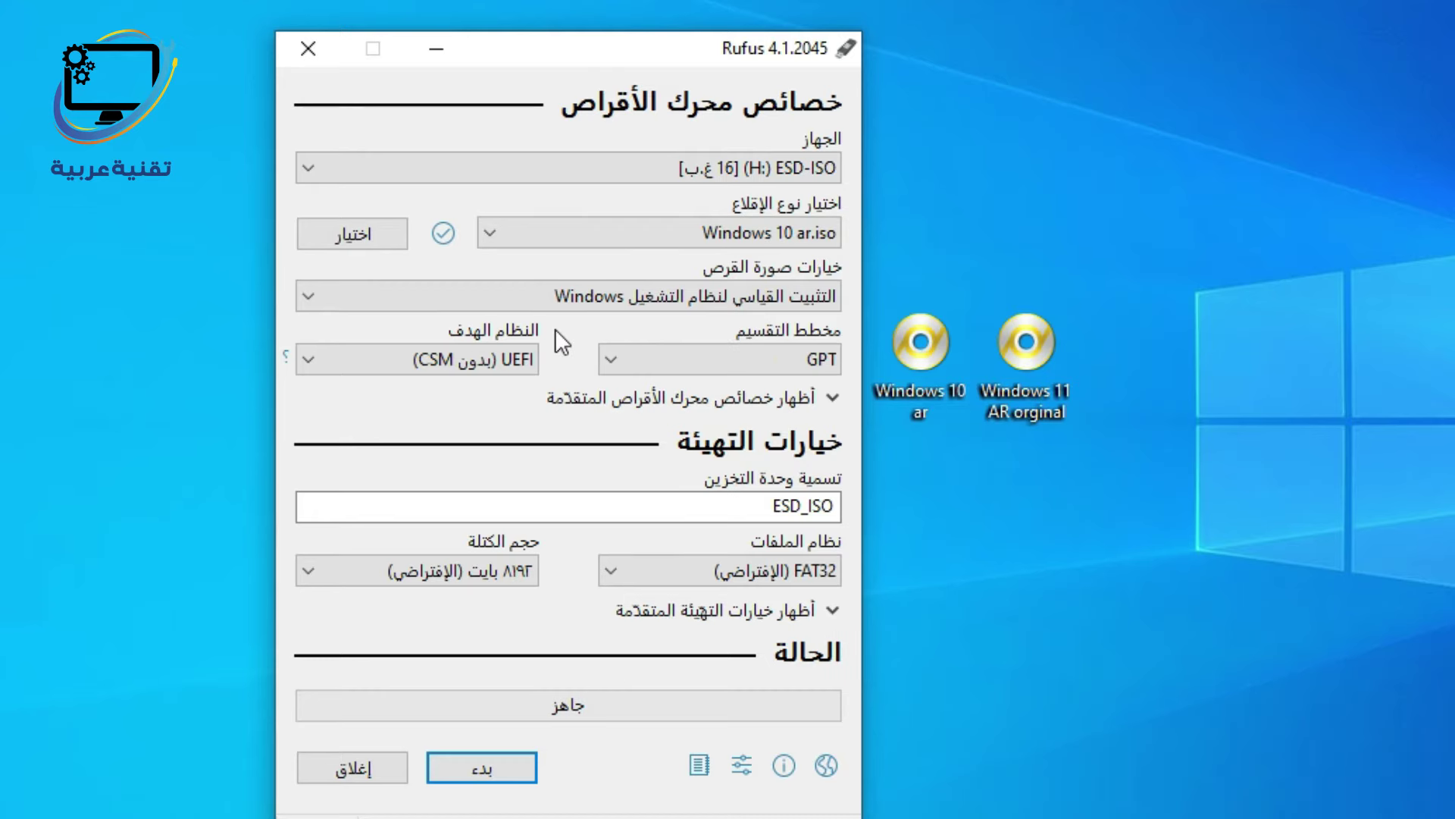
- Try the MBR partition scheme to compare the target systems, and return the scheme to GPT
click(636, 359)
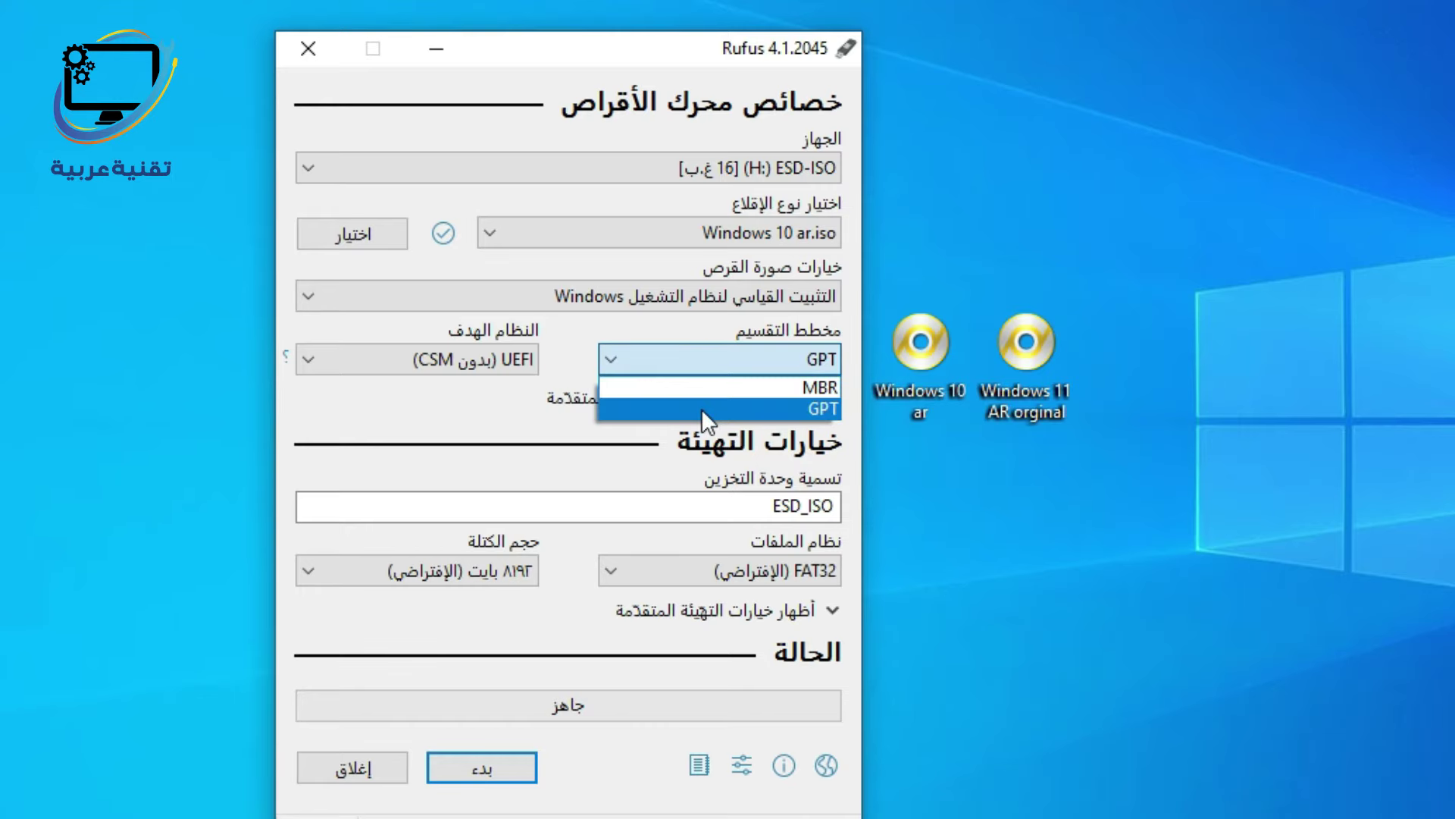
click(704, 385)
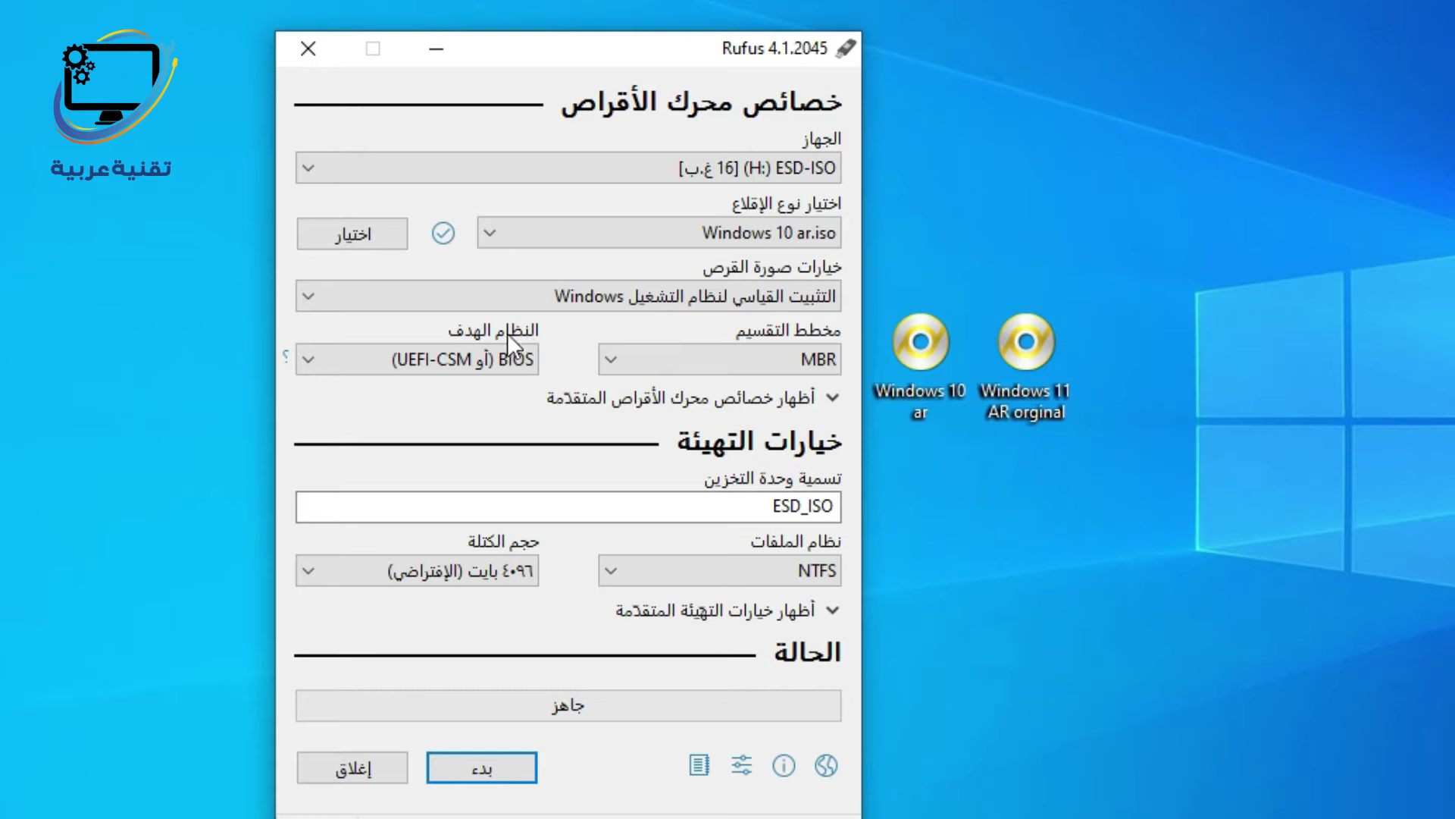
mouse_move(504, 370)
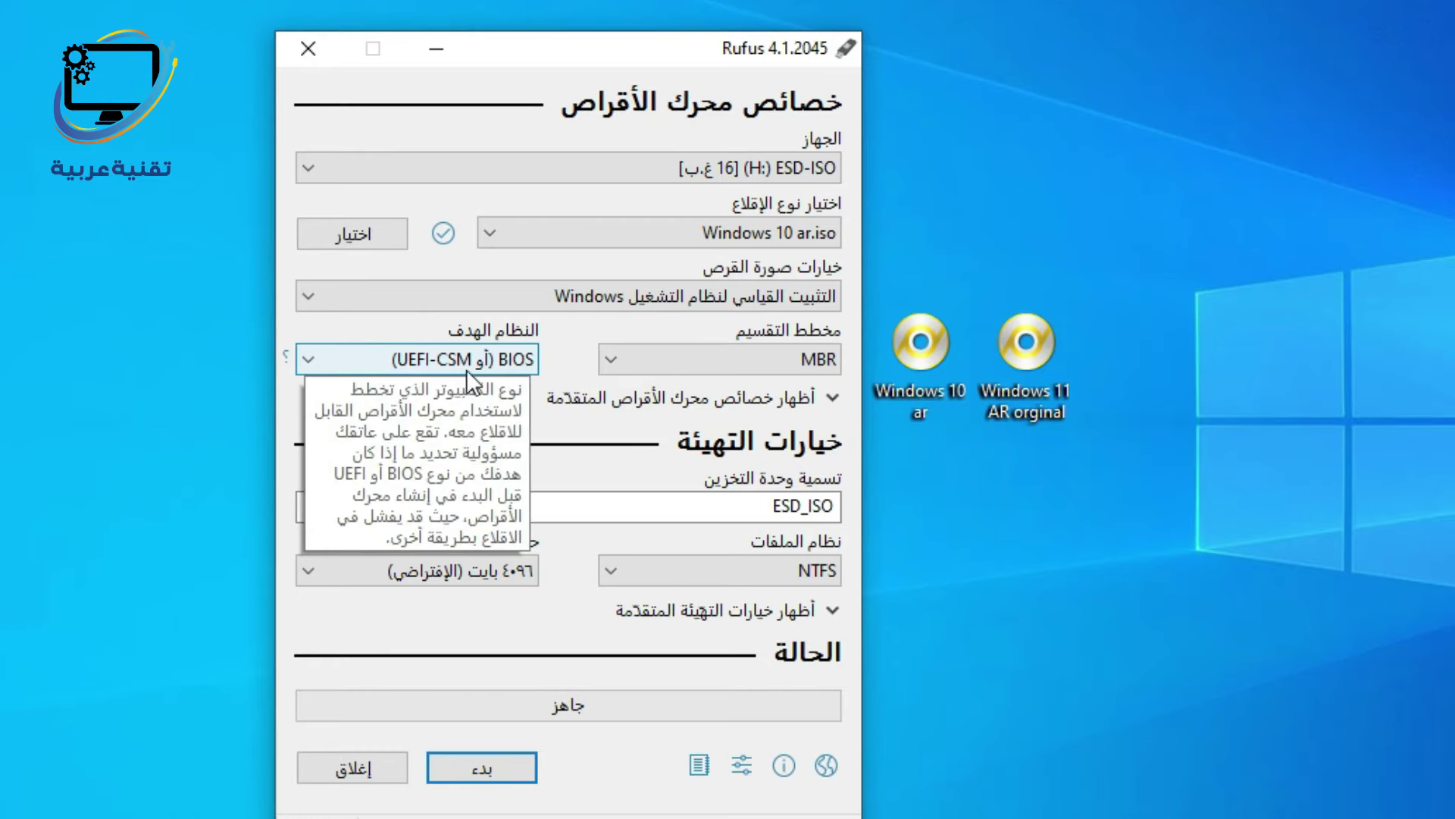
scroll(410, 370, down, 1)
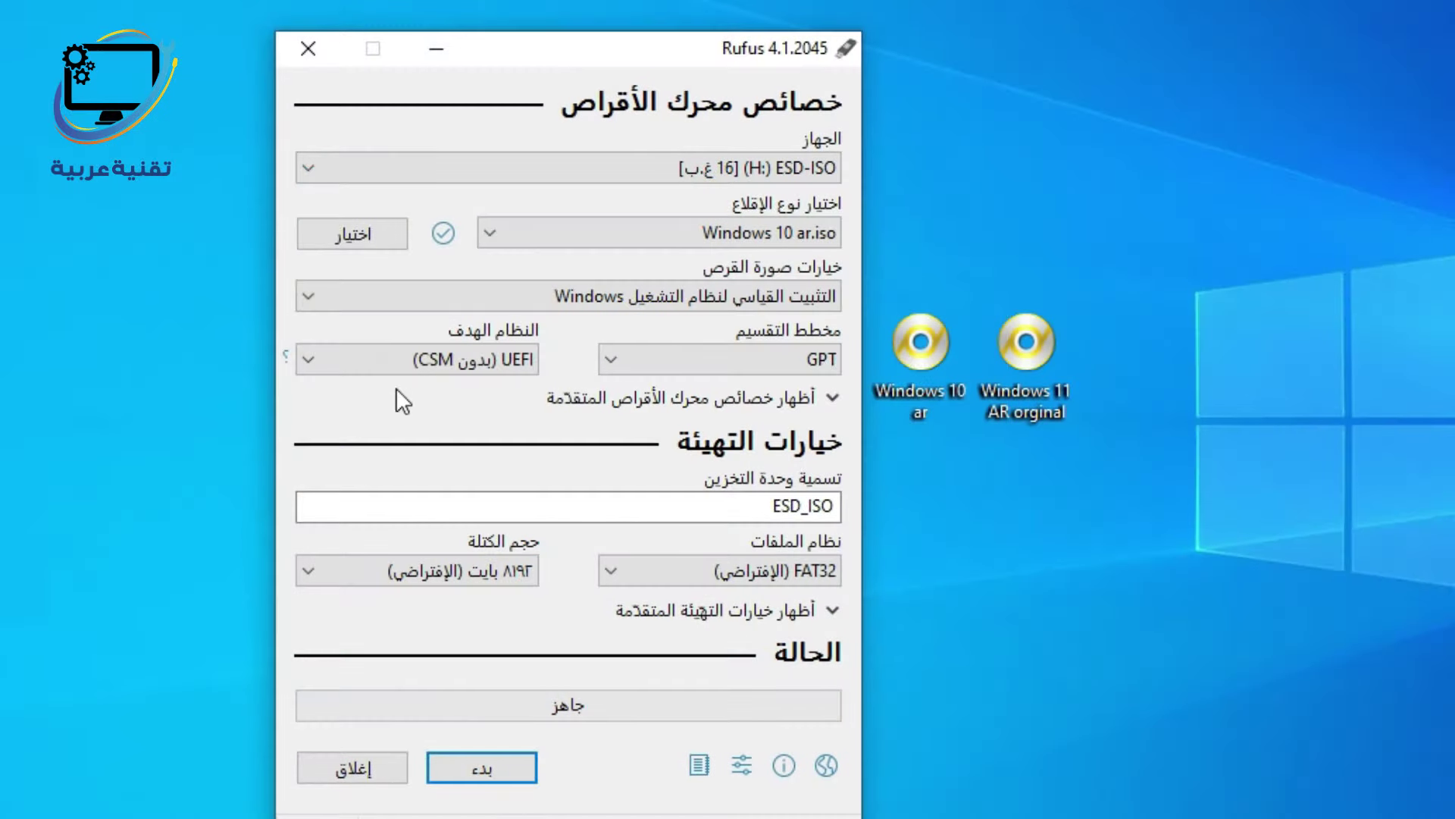
mouse_move(491, 370)
click(648, 360)
click(648, 361)
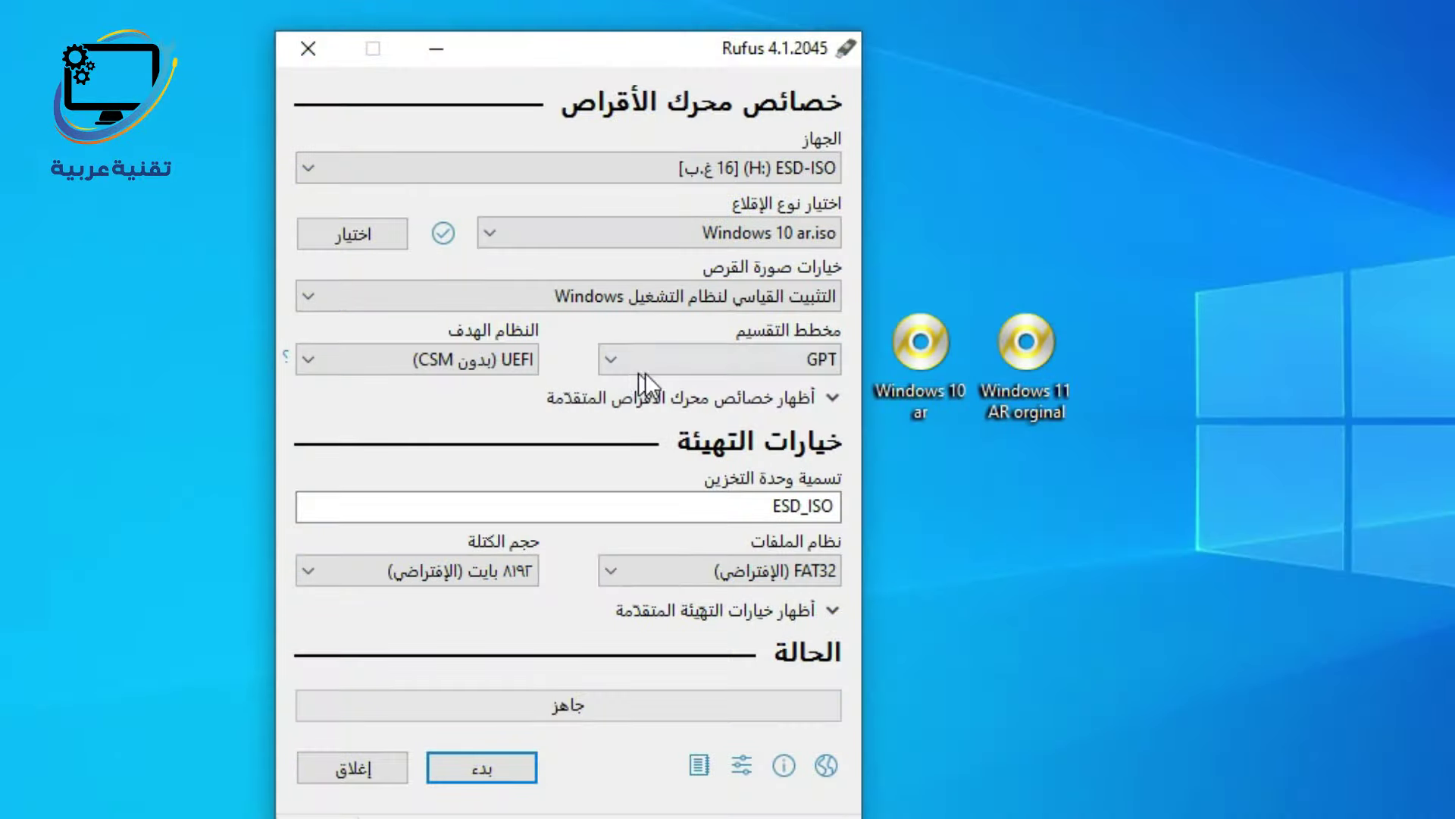
click(658, 365)
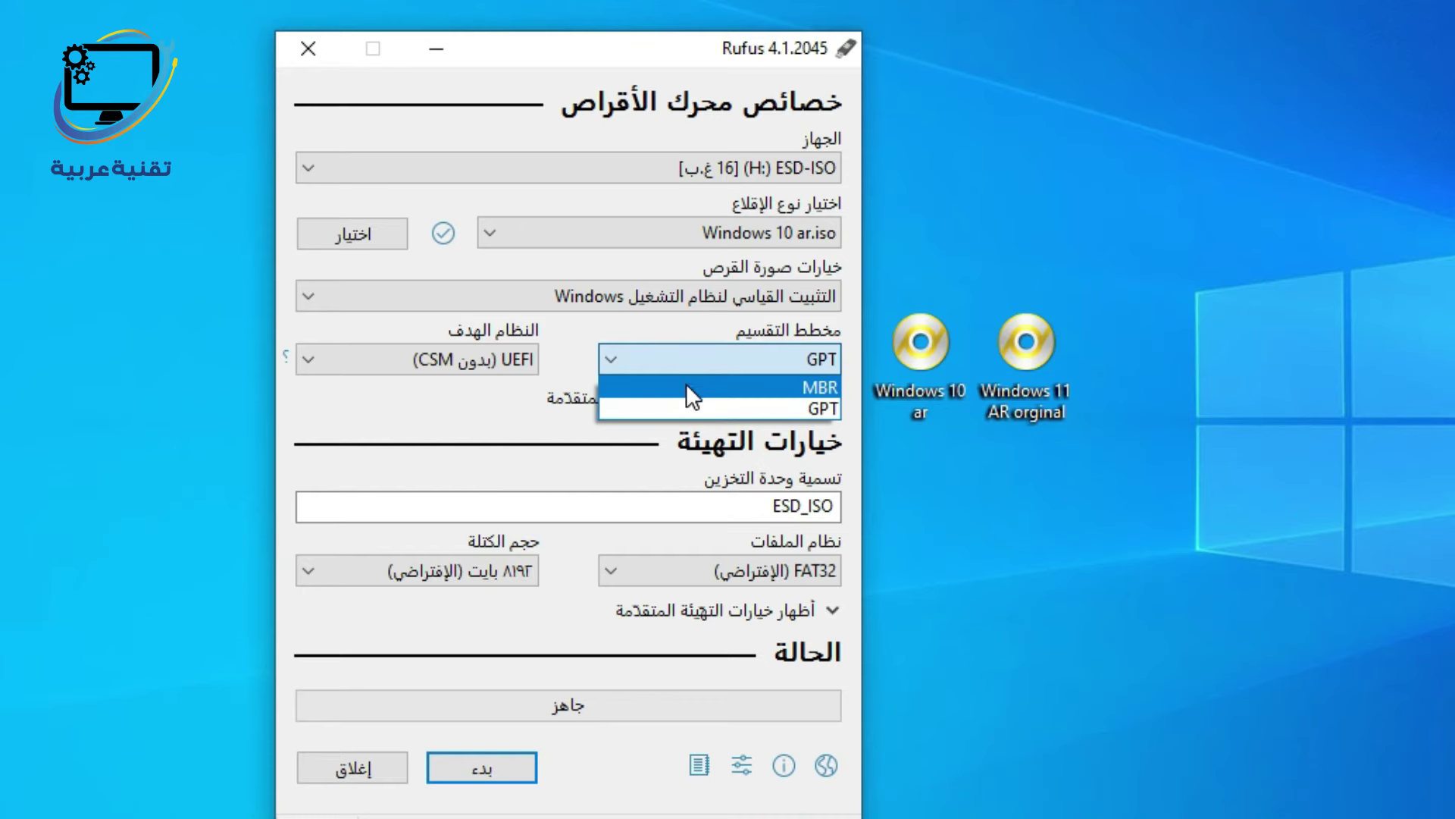
click(686, 383)
click(687, 368)
click(684, 409)
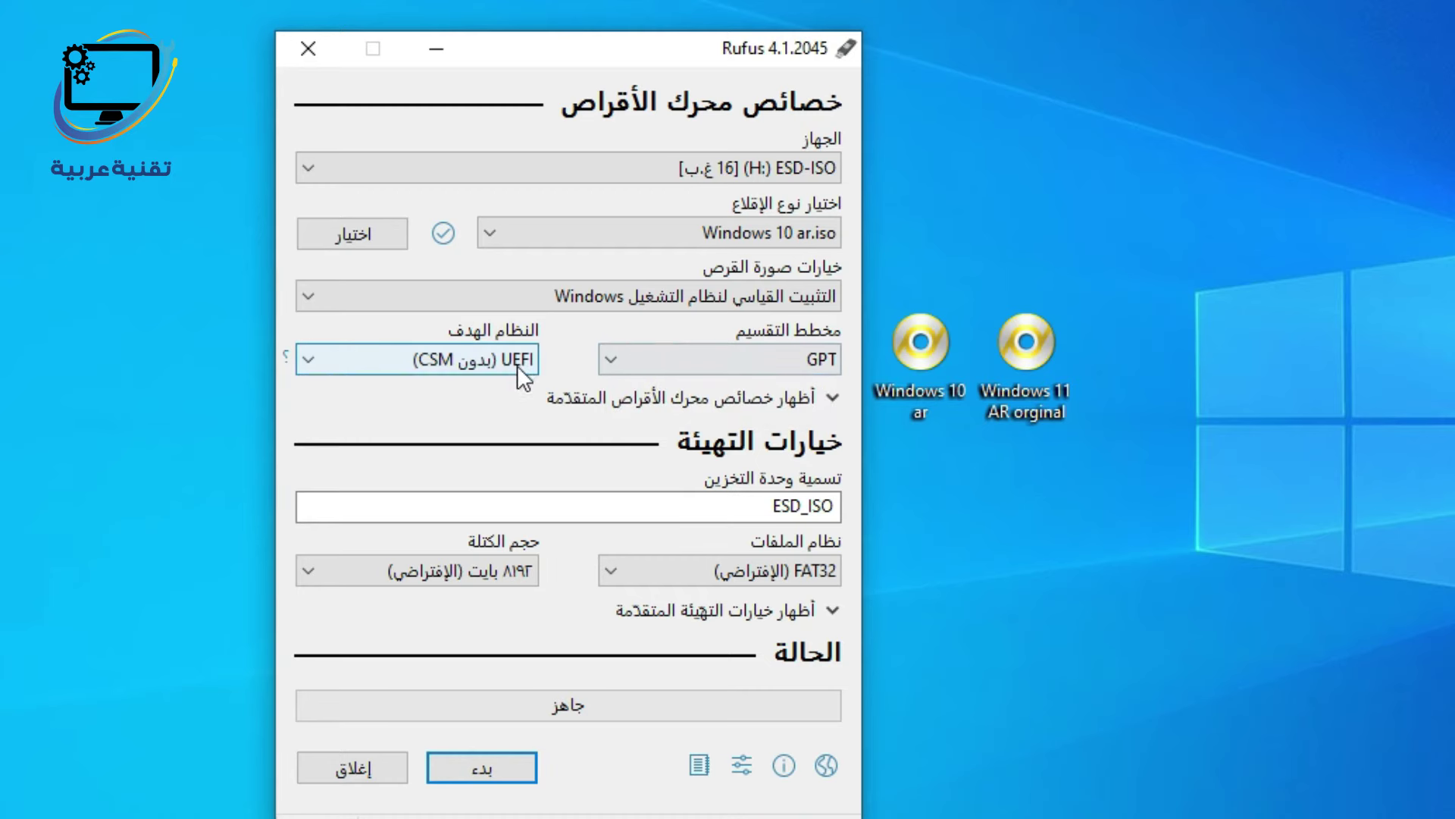
- Examine the advanced drive properties, the advanced format options and the update settings, closing each one again
click(827, 395)
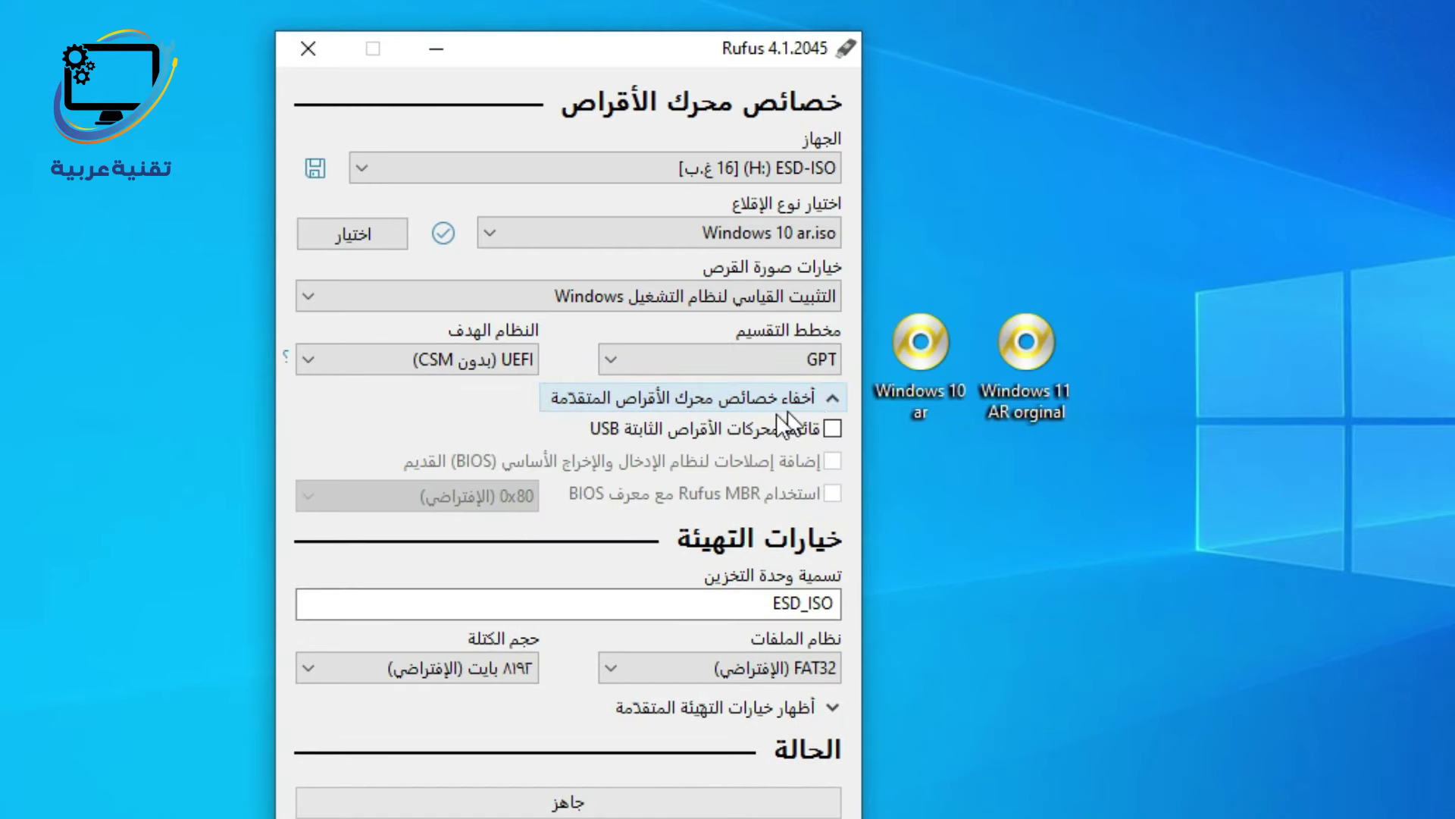
click(827, 397)
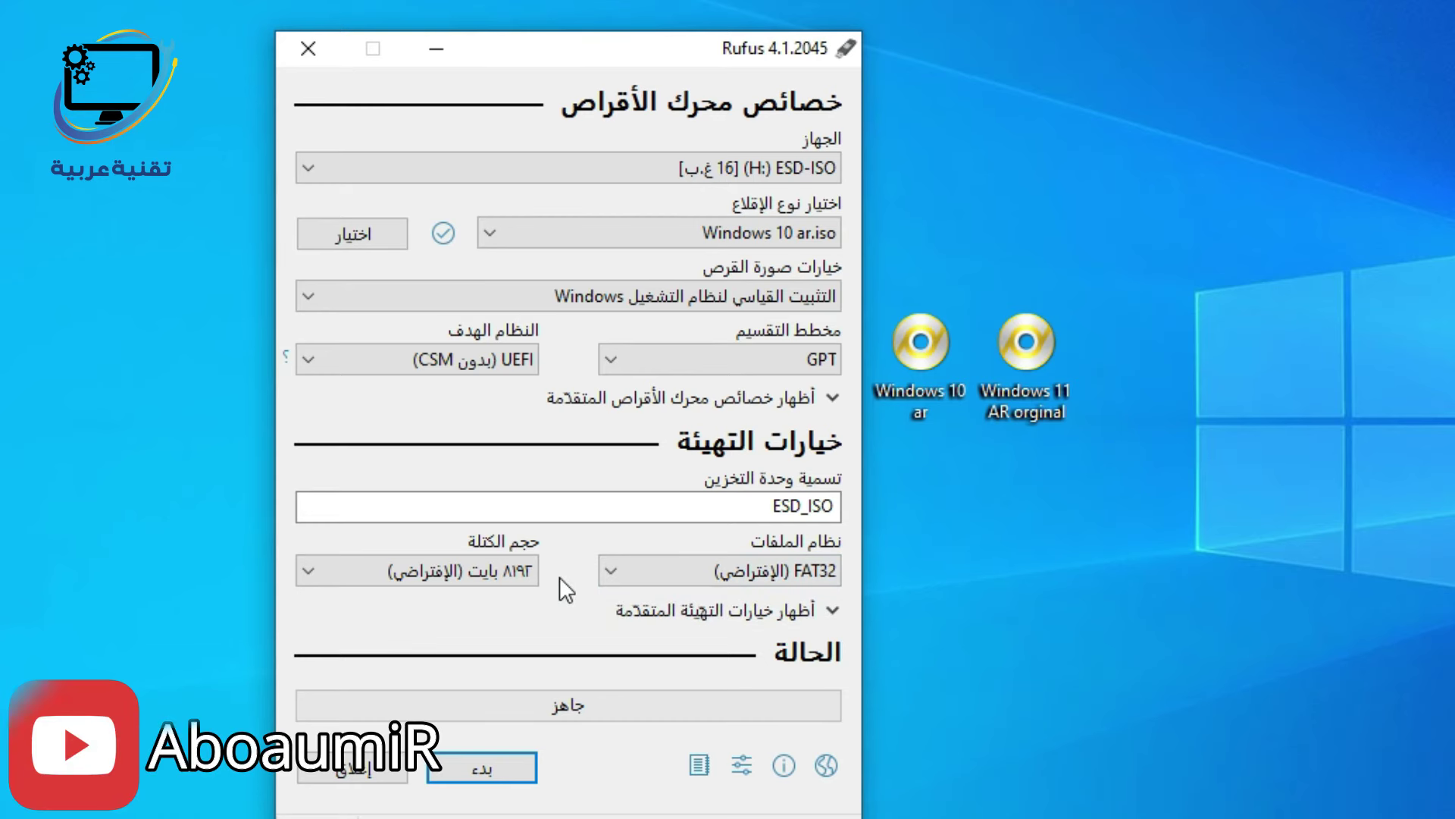
click(728, 617)
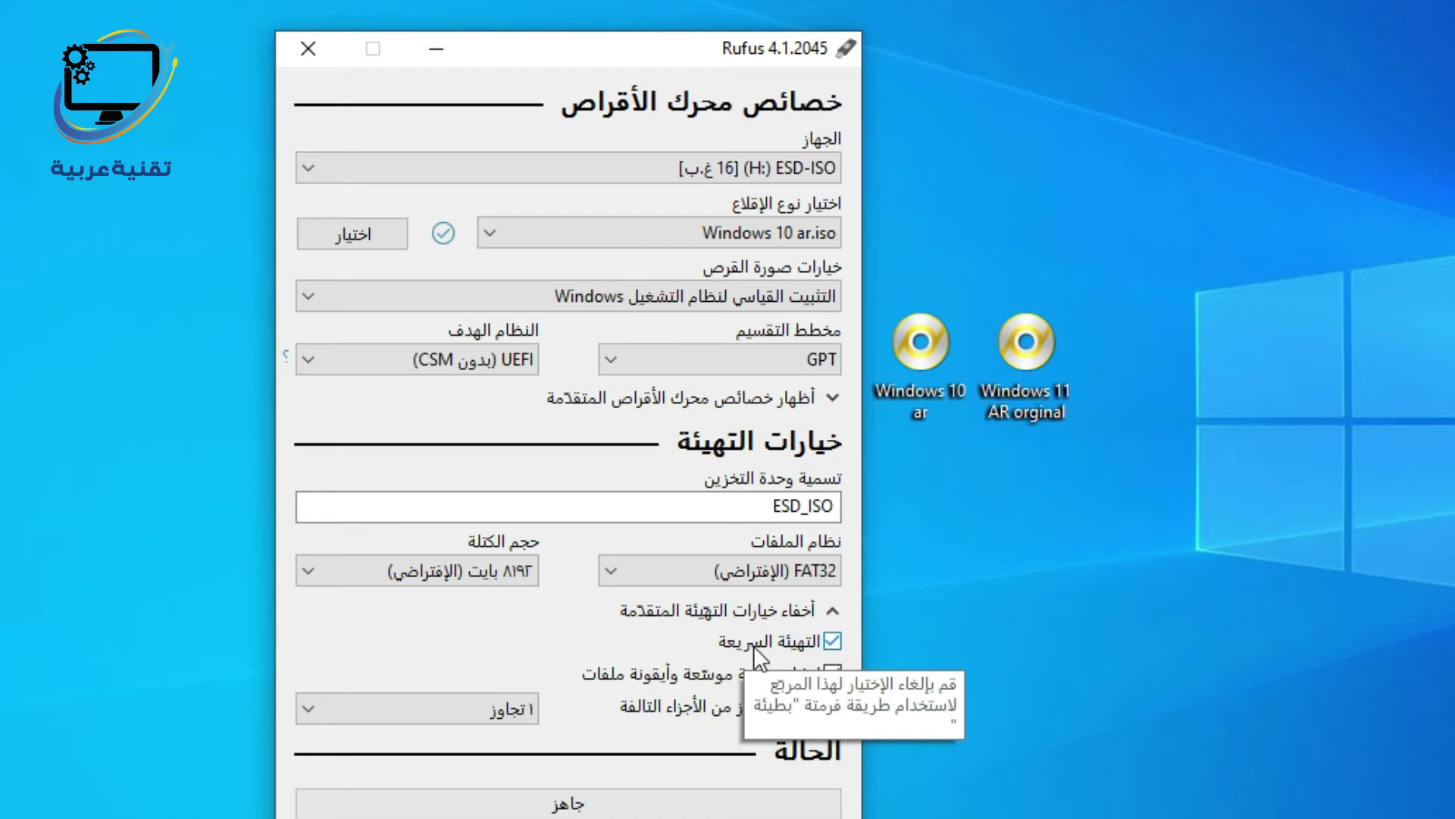
click(807, 615)
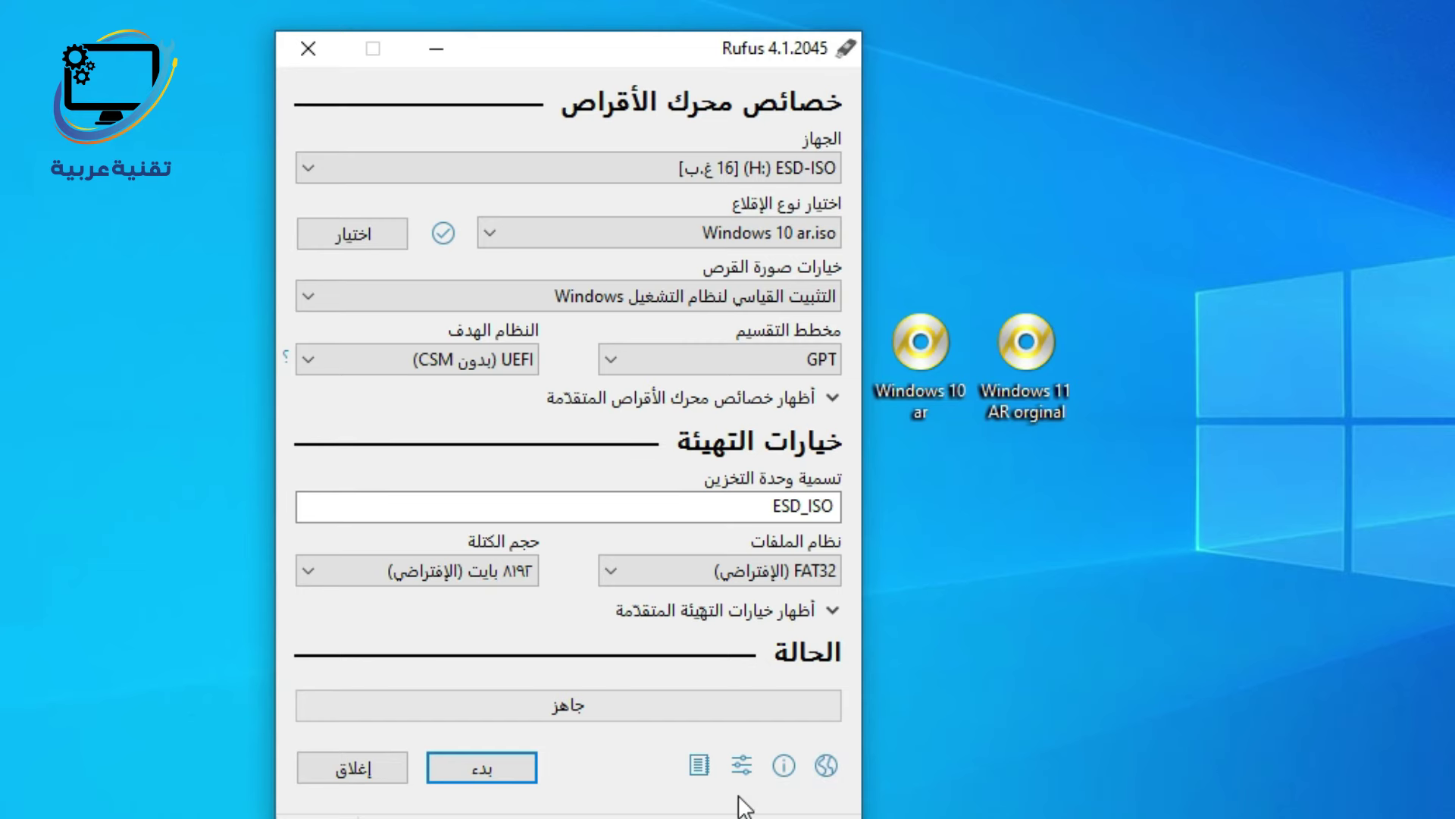
click(746, 763)
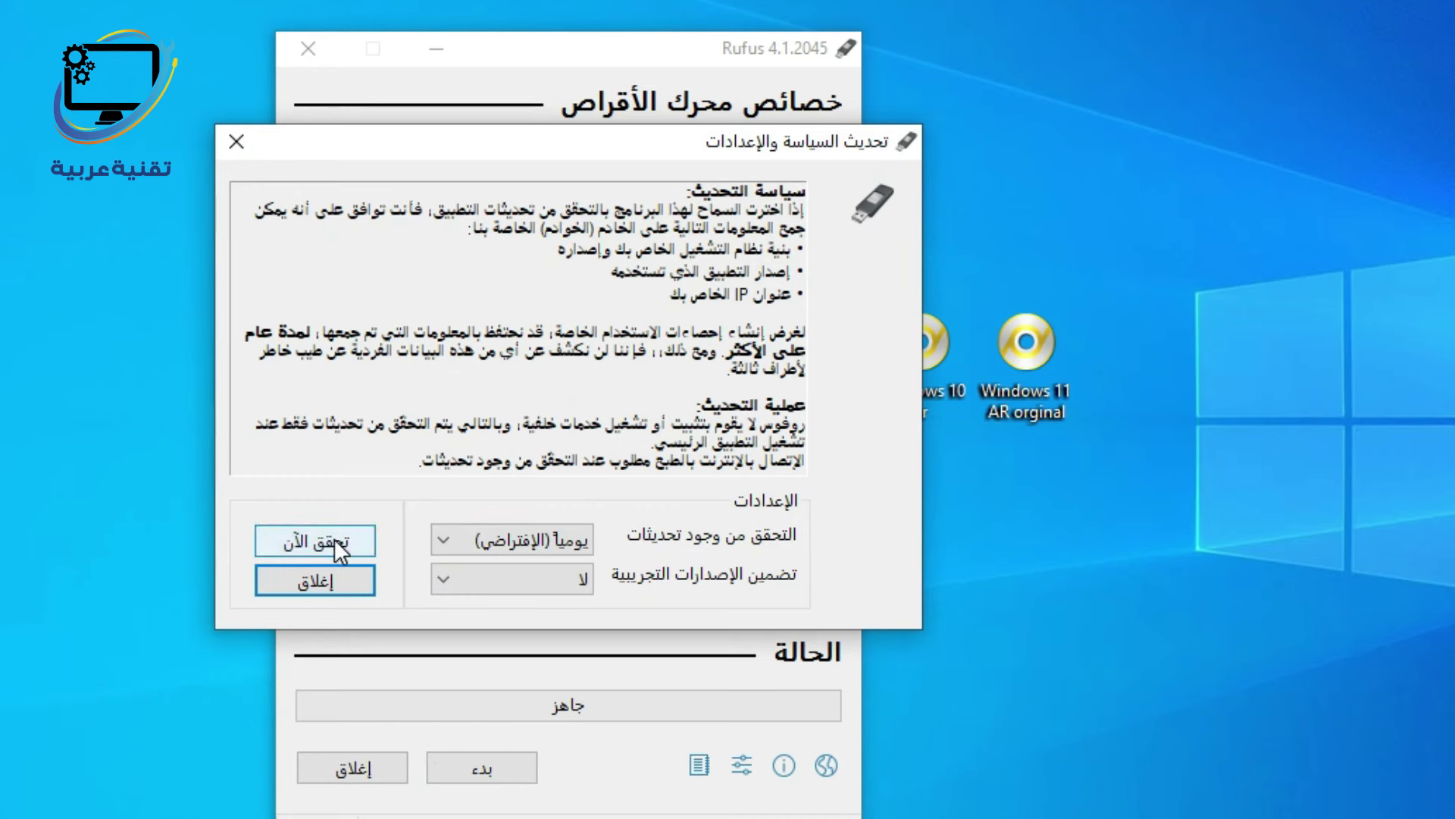
click(355, 585)
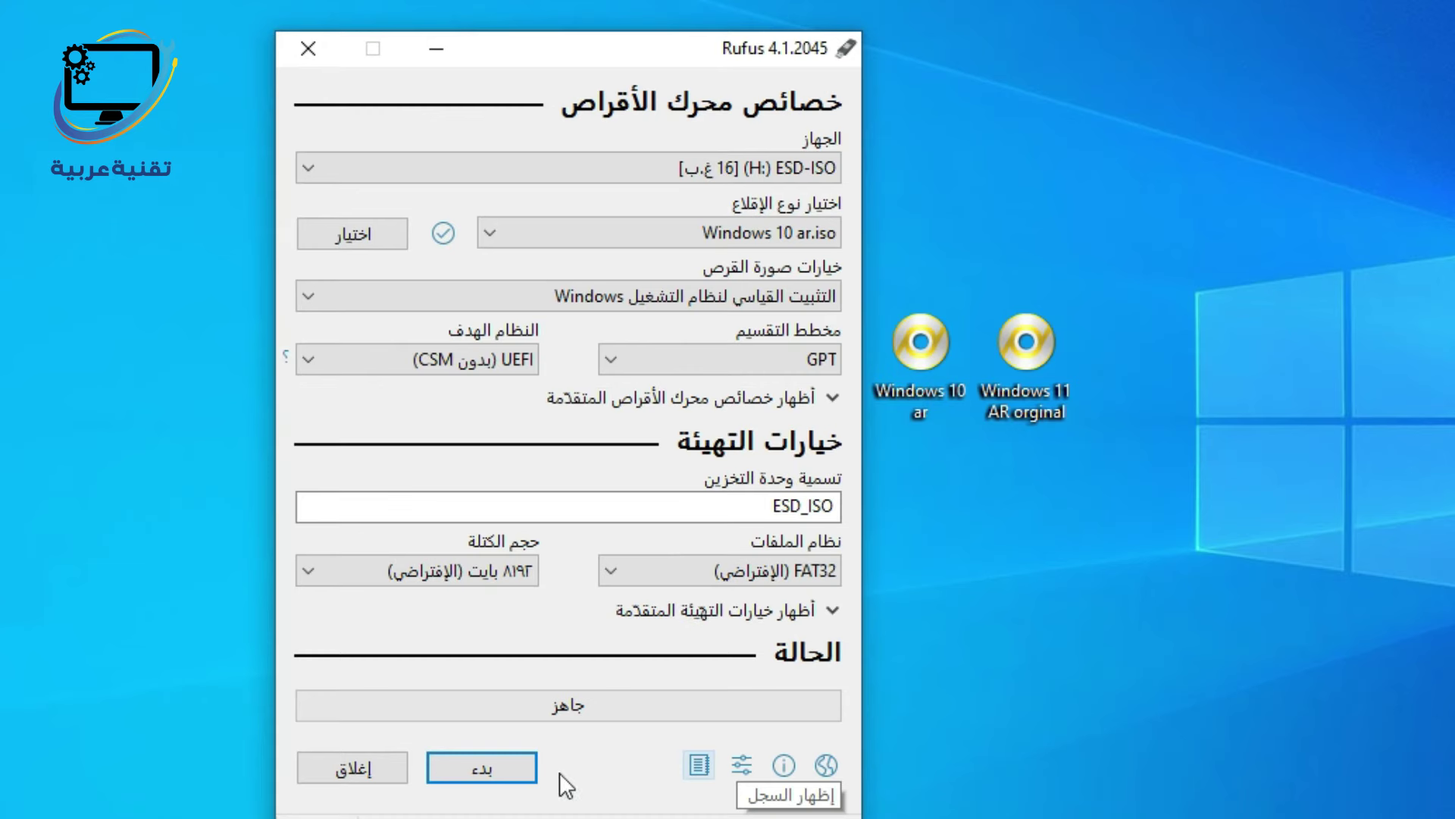
- Try to start writing the Windows 10 image with all Windows customization options left unchecked
click(518, 773)
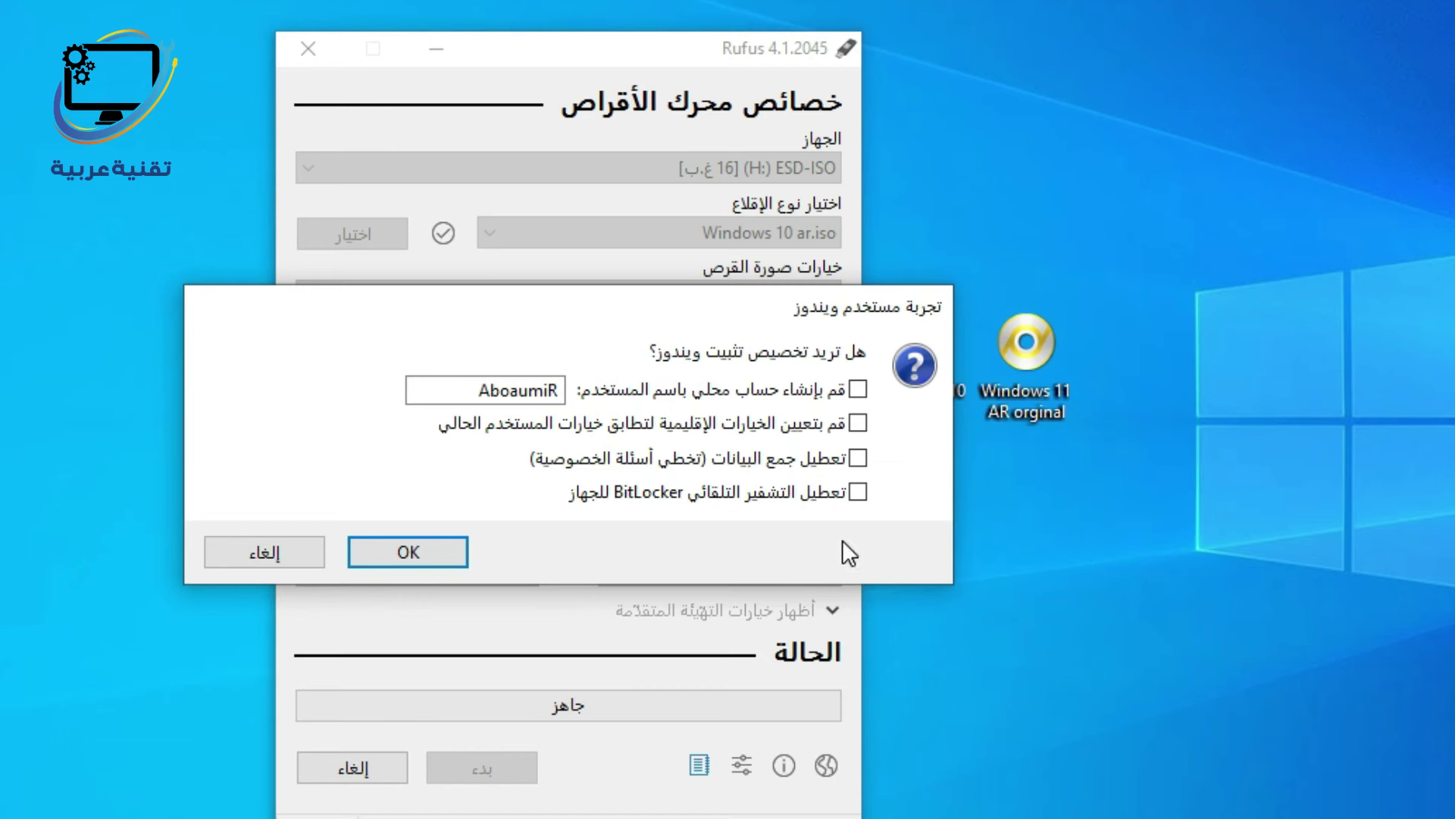
click(459, 554)
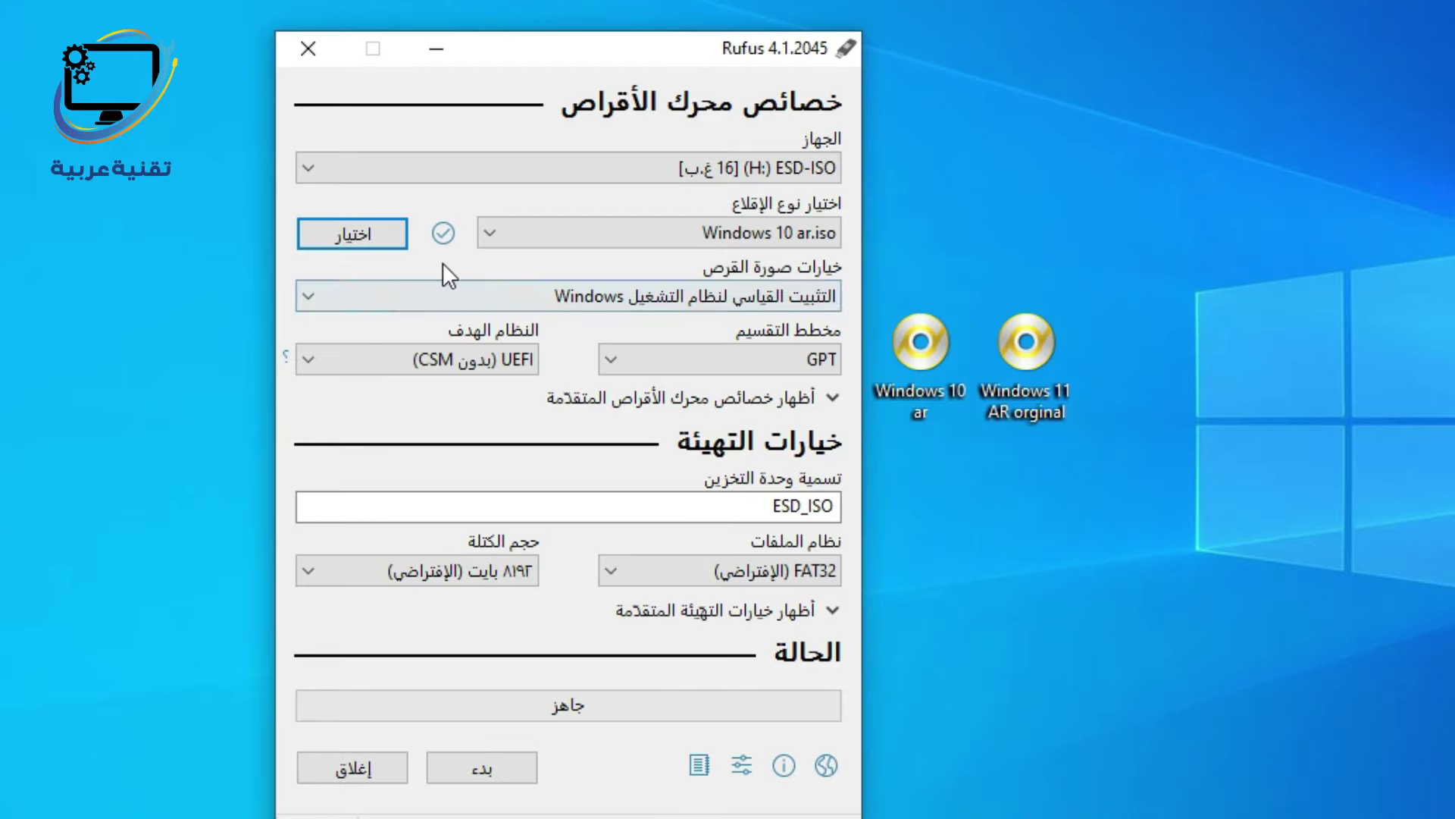
- Replace the boot image with Windows 11 AR orginal.iso from the desktop
click(366, 236)
scroll(119, 375, down, 4)
click(588, 582)
double_click(586, 579)
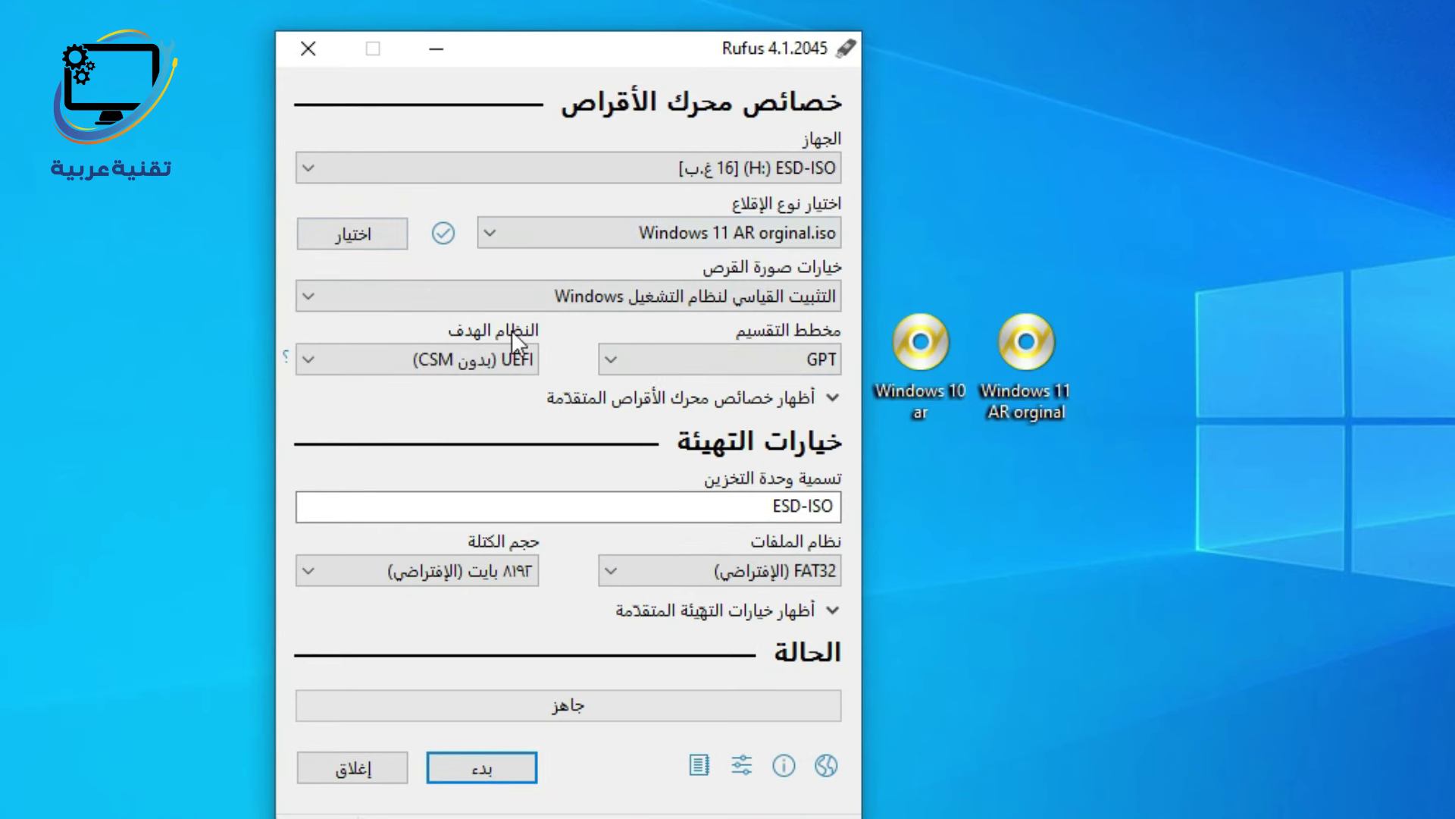
- Switch the Windows 11 drive's partition scheme to MBR and back to GPT
click(630, 358)
click(711, 388)
click(668, 356)
click(717, 400)
- Start writing the Windows 11 drive, removing the RAM, Secure Boot, TPM 2.0 and online Microsoft account requirements, and accept erasing the USB data
click(510, 767)
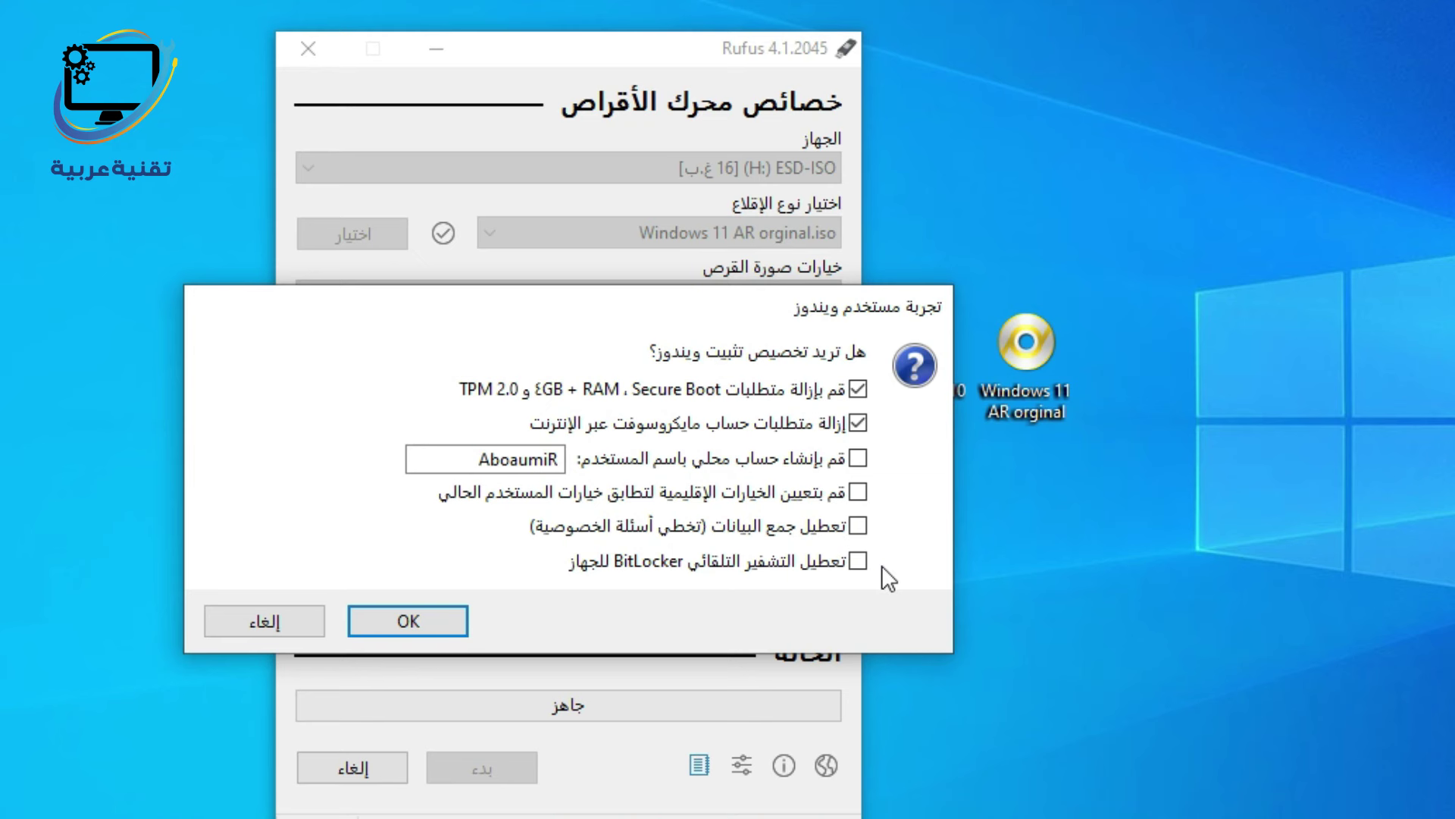
click(441, 618)
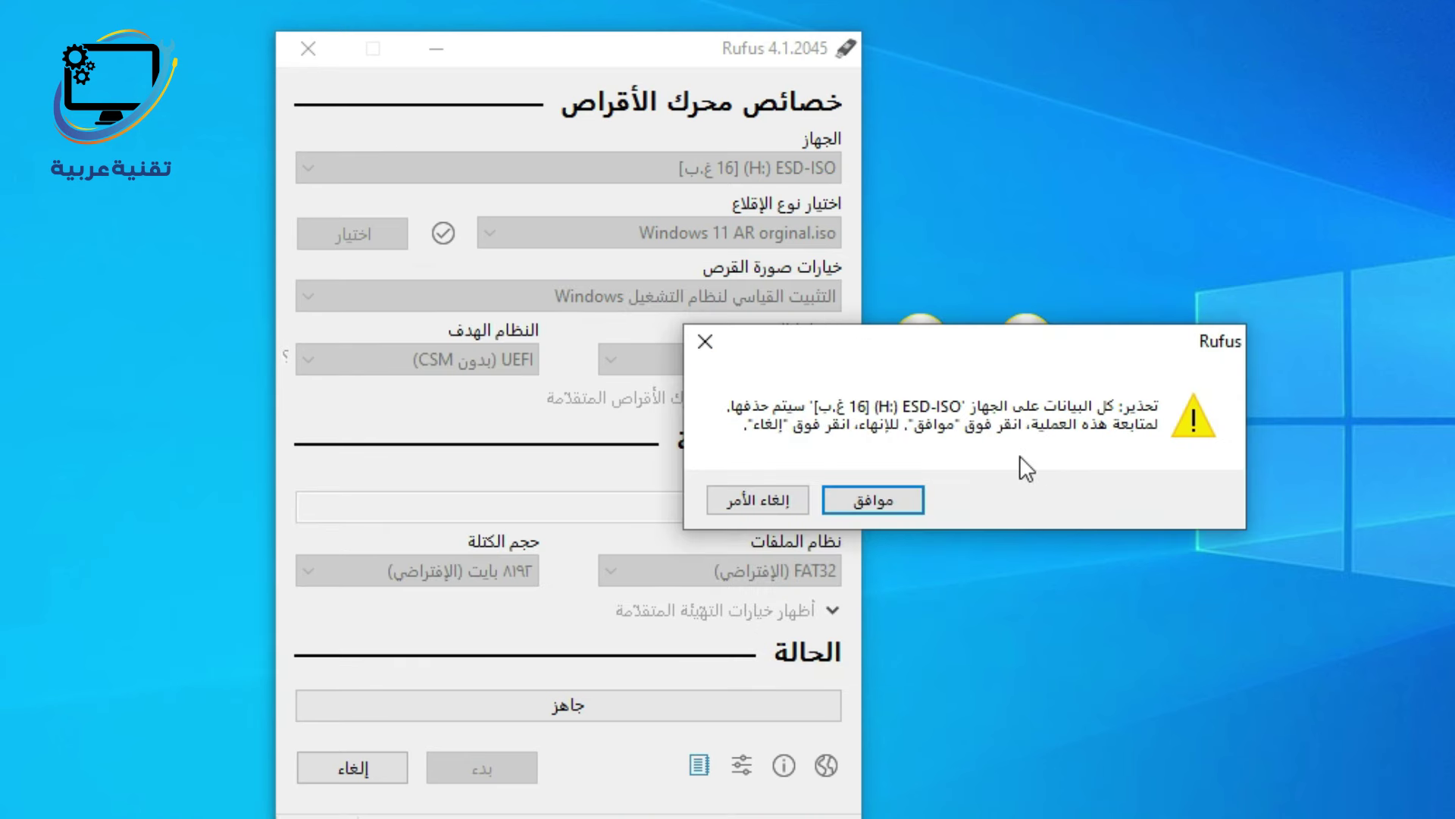
click(903, 501)
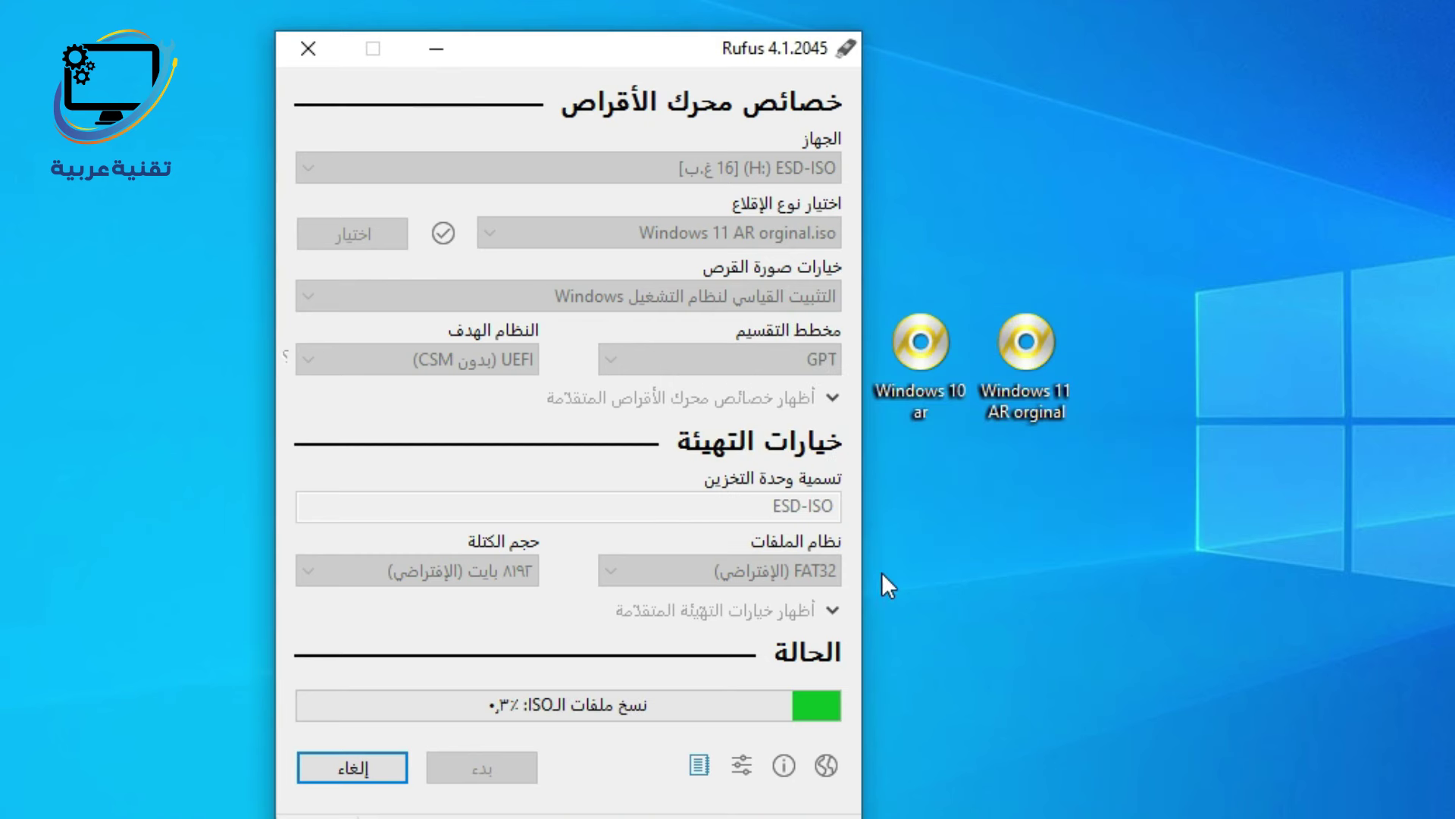